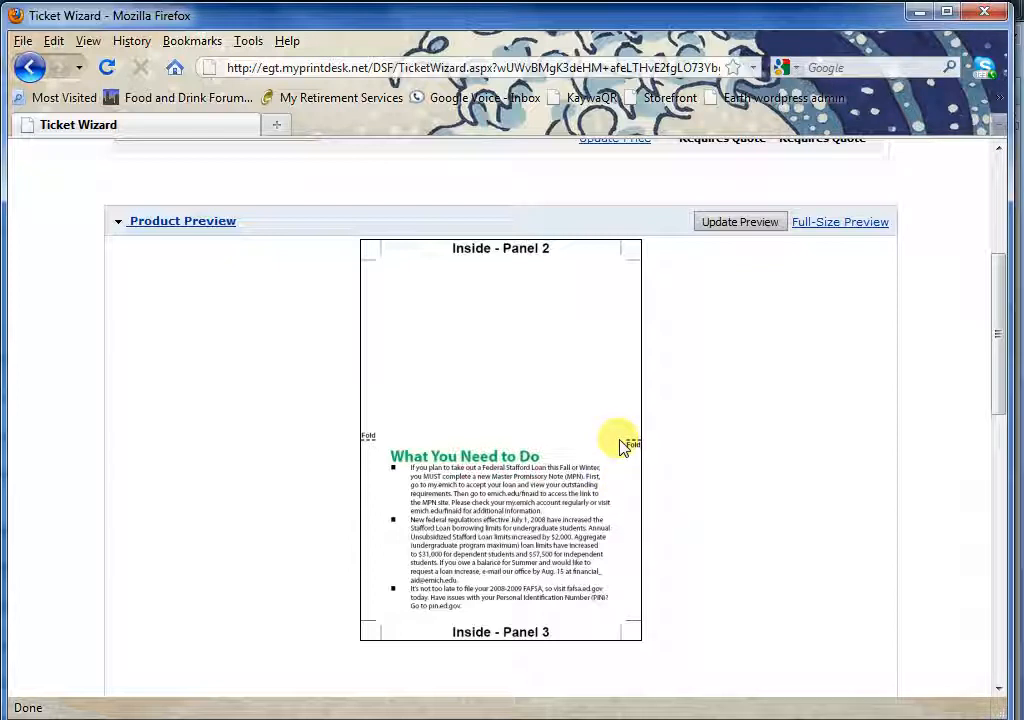
Step: Open the full-size preview of the notecard as a PDF in Adobe Acrobat and show the panel 3 text
click(820, 223)
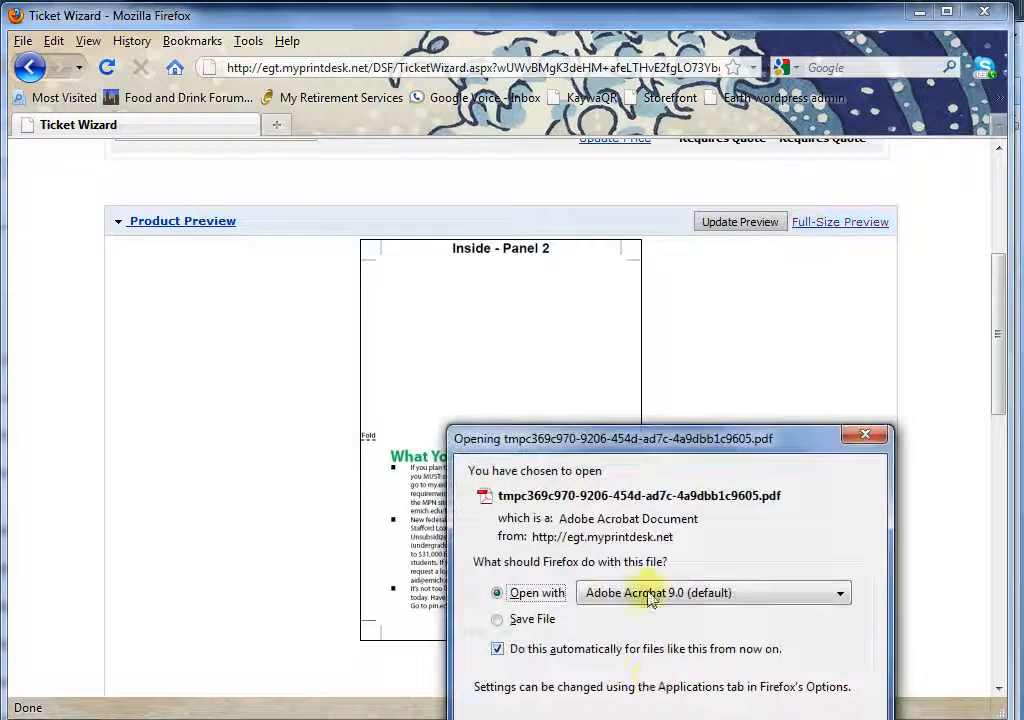
click(733, 712)
drag(1006, 194, 1010, 334)
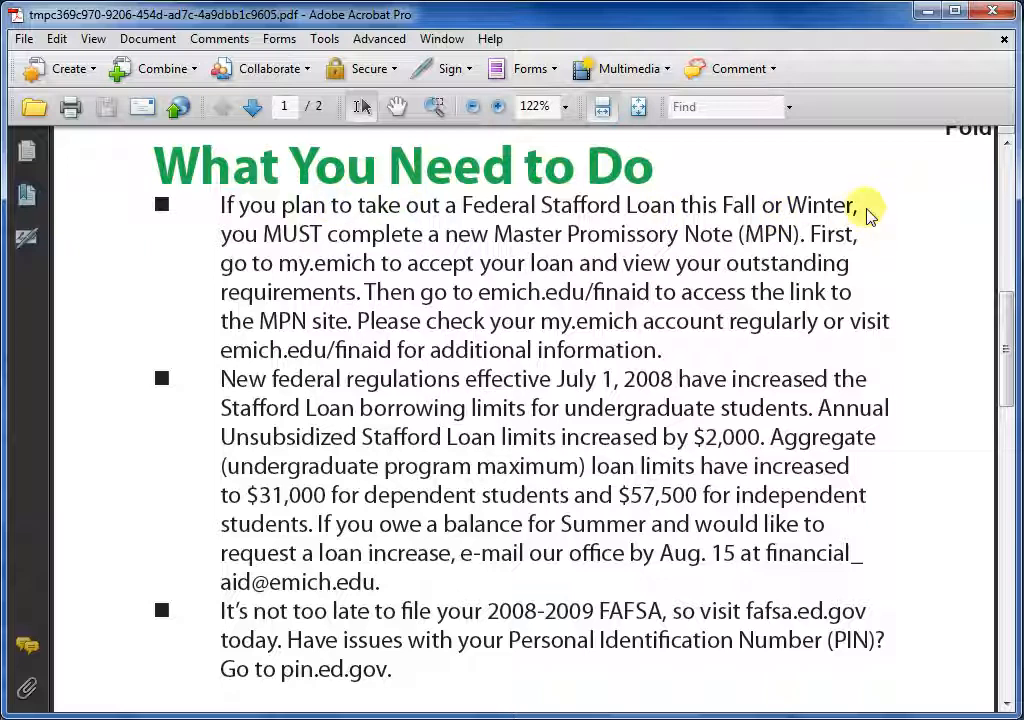
Step: Examine the line breaks in the first bullet paragraph and the gap between its bullet and text
drag(222, 205, 855, 215)
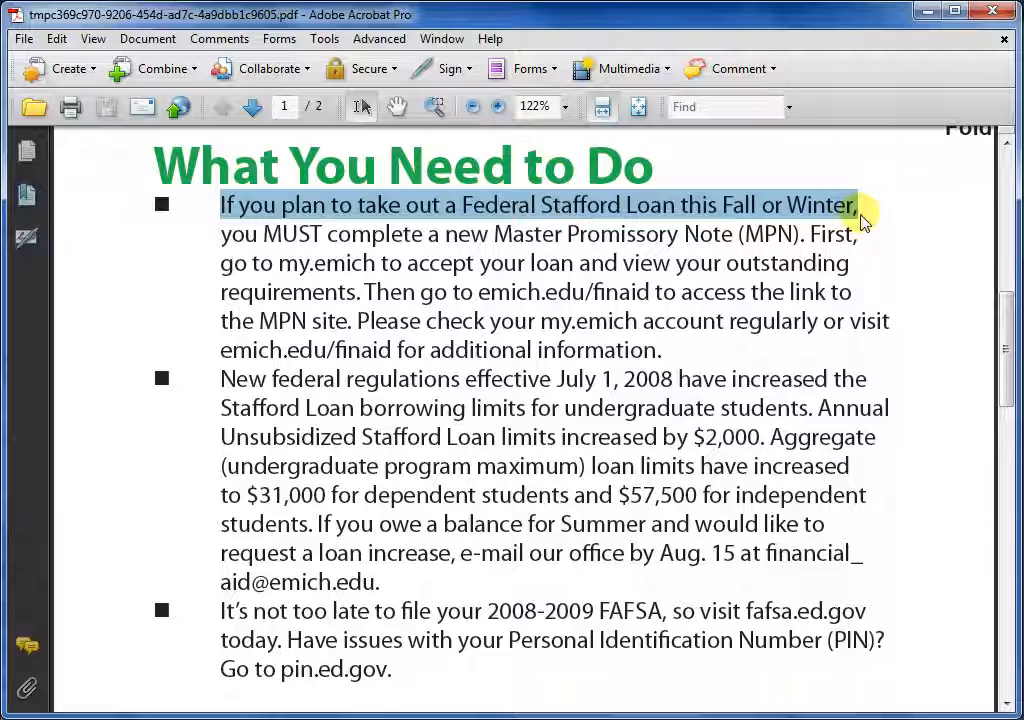
click(862, 218)
drag(222, 235, 806, 238)
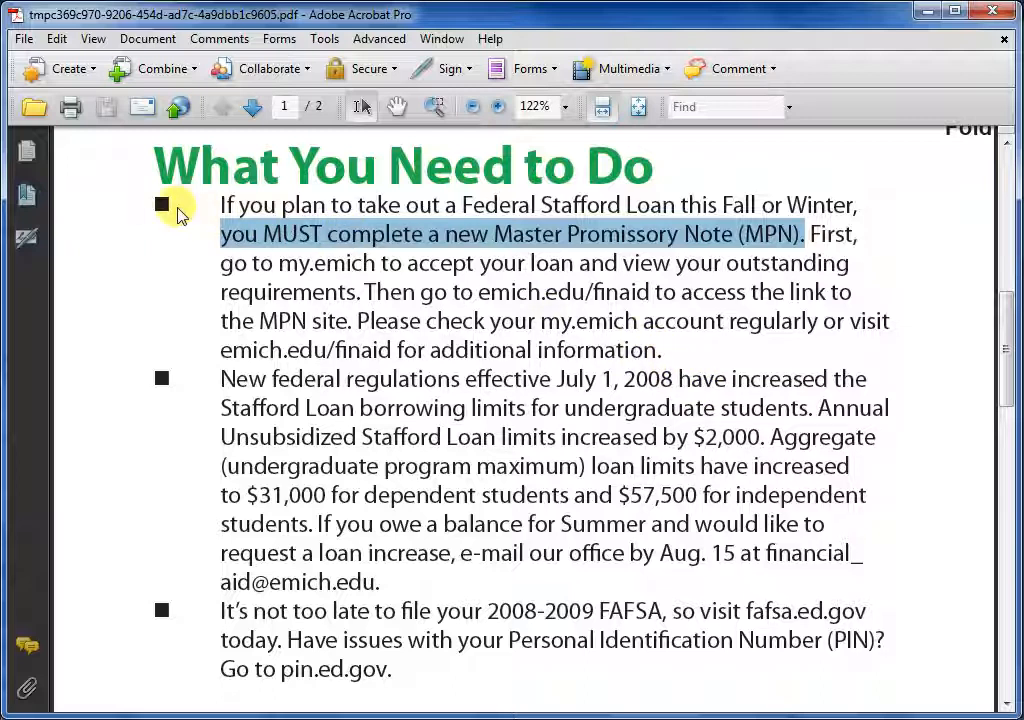
drag(176, 210, 217, 213)
click(220, 210)
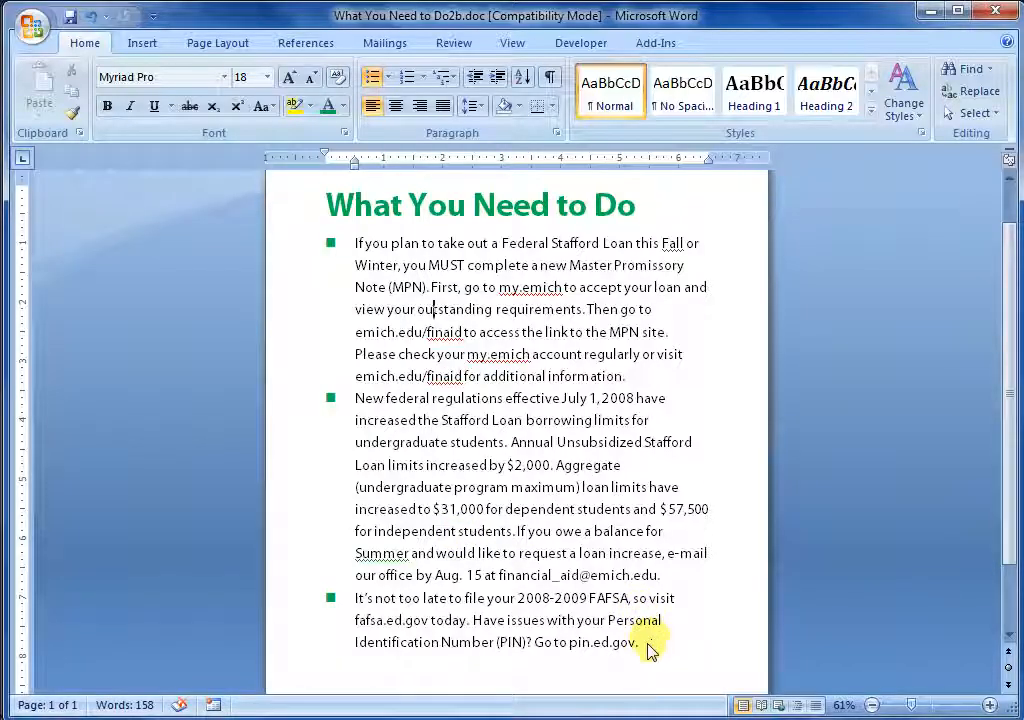
Step: In the Word document What You Need to Do2b.doc, remove the bullets from the three body paragraphs and reapply the green square bullet
drag(648, 650, 331, 247)
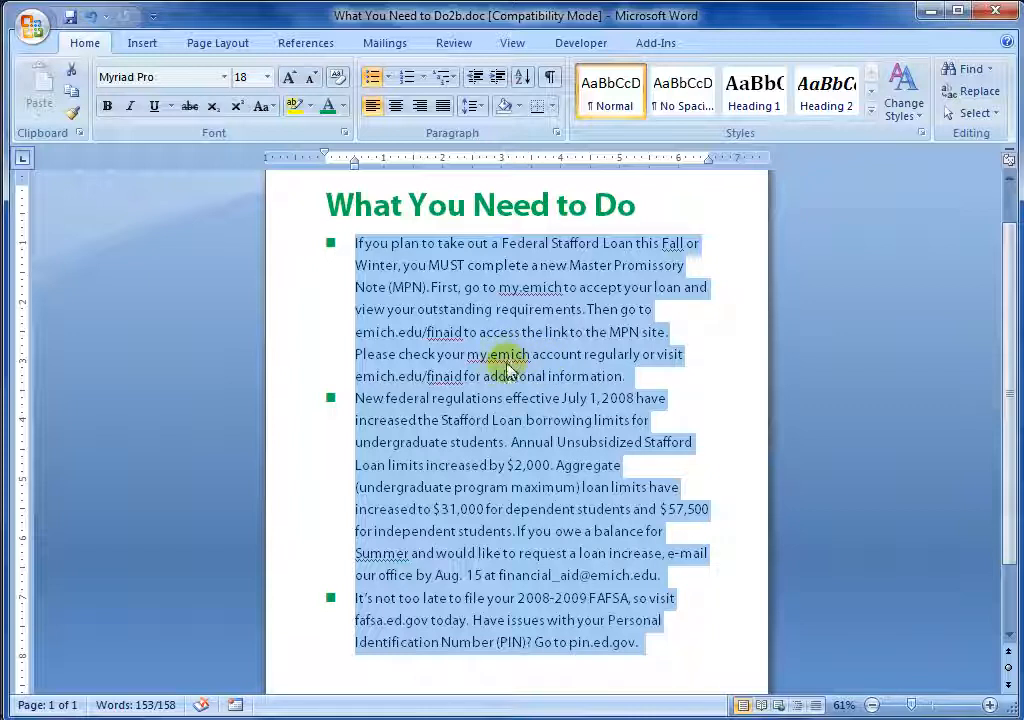
right_click(388, 252)
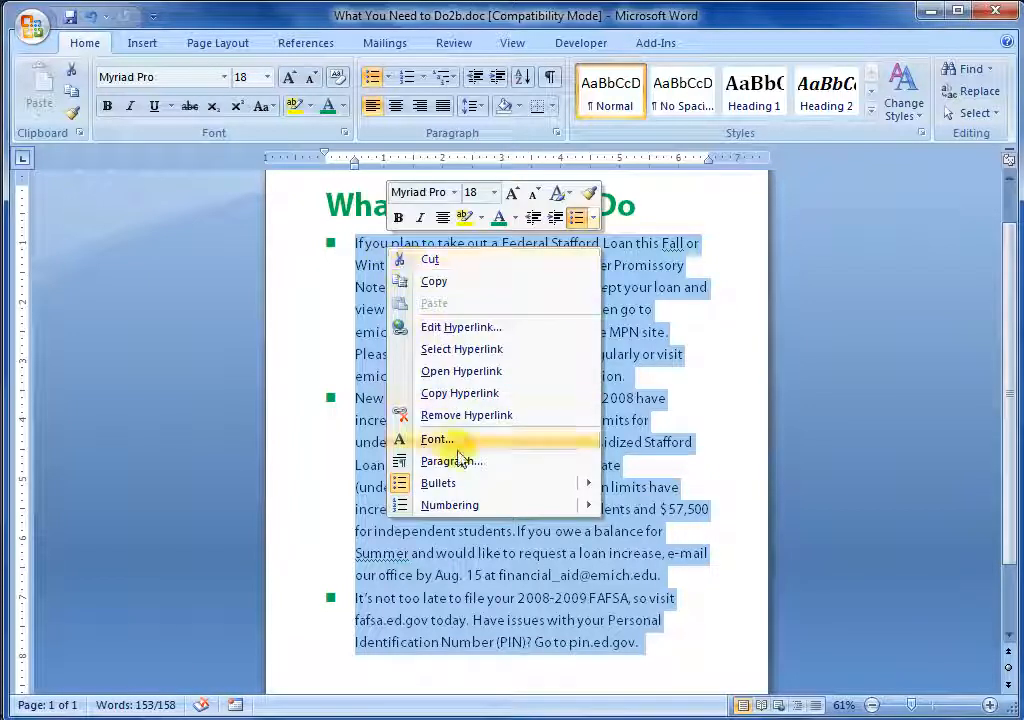
mouse_move(451, 487)
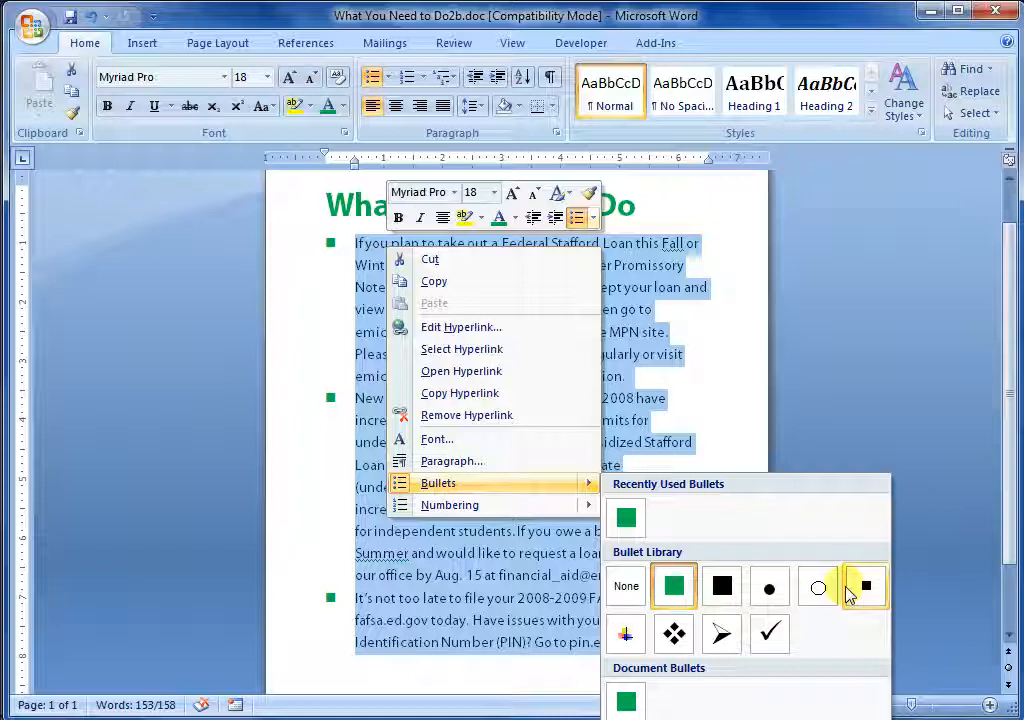
click(628, 592)
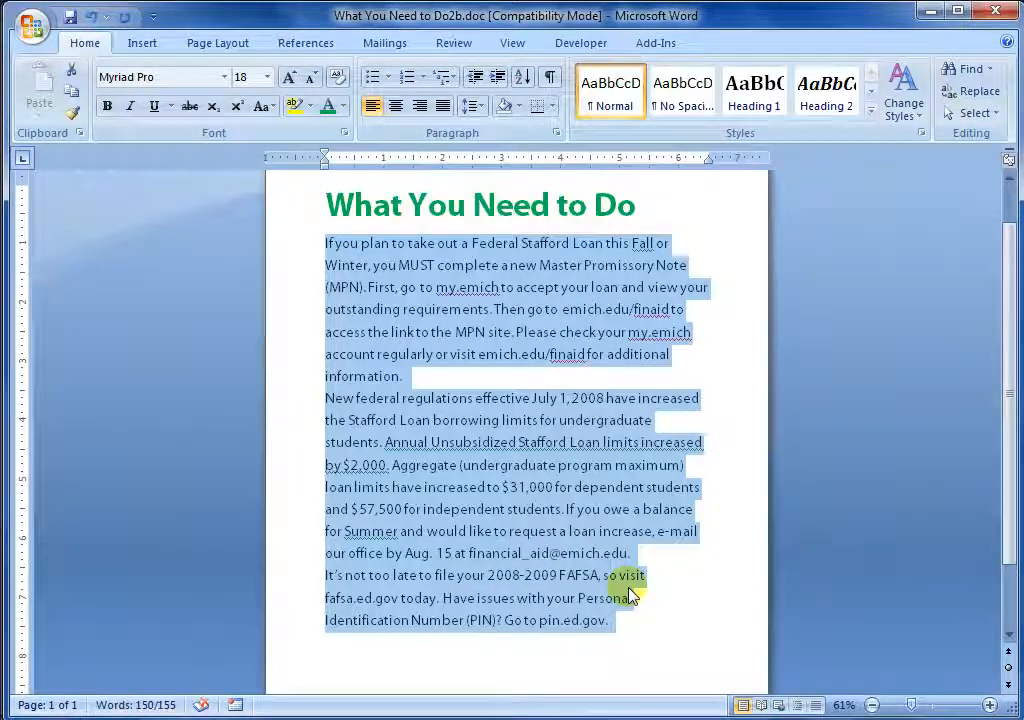
right_click(411, 266)
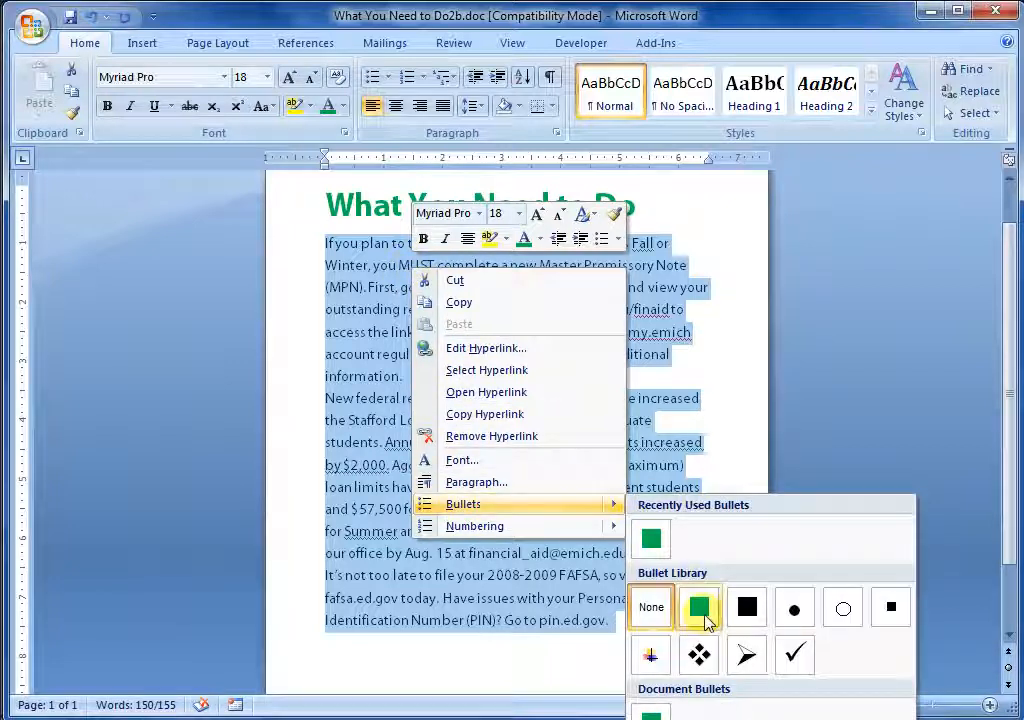
click(702, 610)
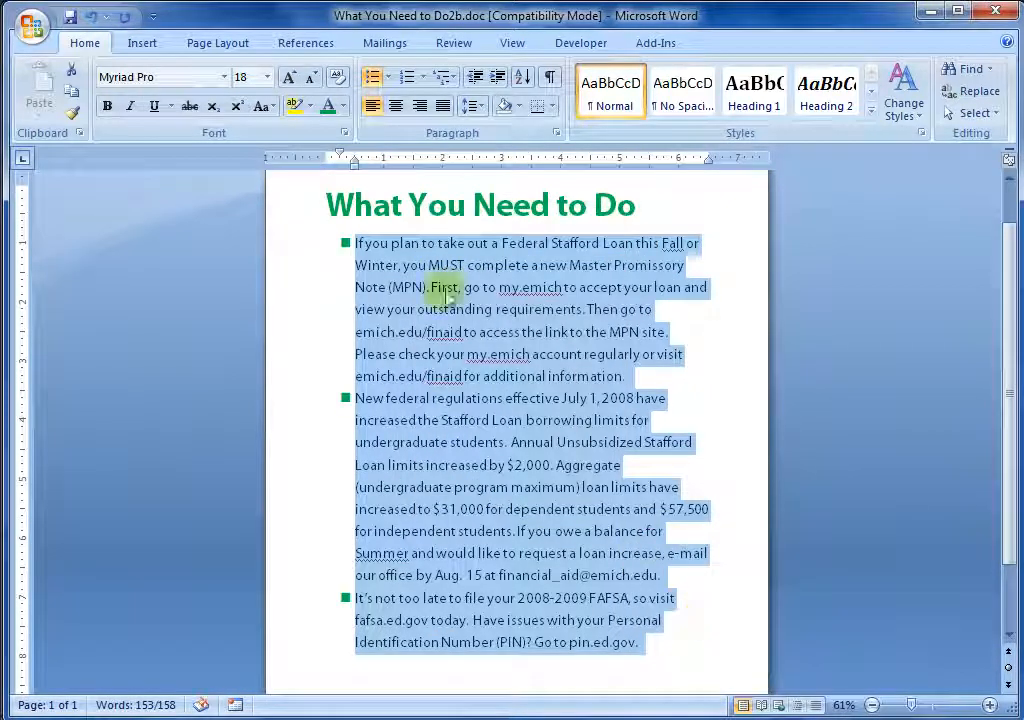
Step: Set the bulleted paragraphs' first-line indent to 0 and hanging indent to about 0.25 inch, and save the document
drag(340, 155, 327, 156)
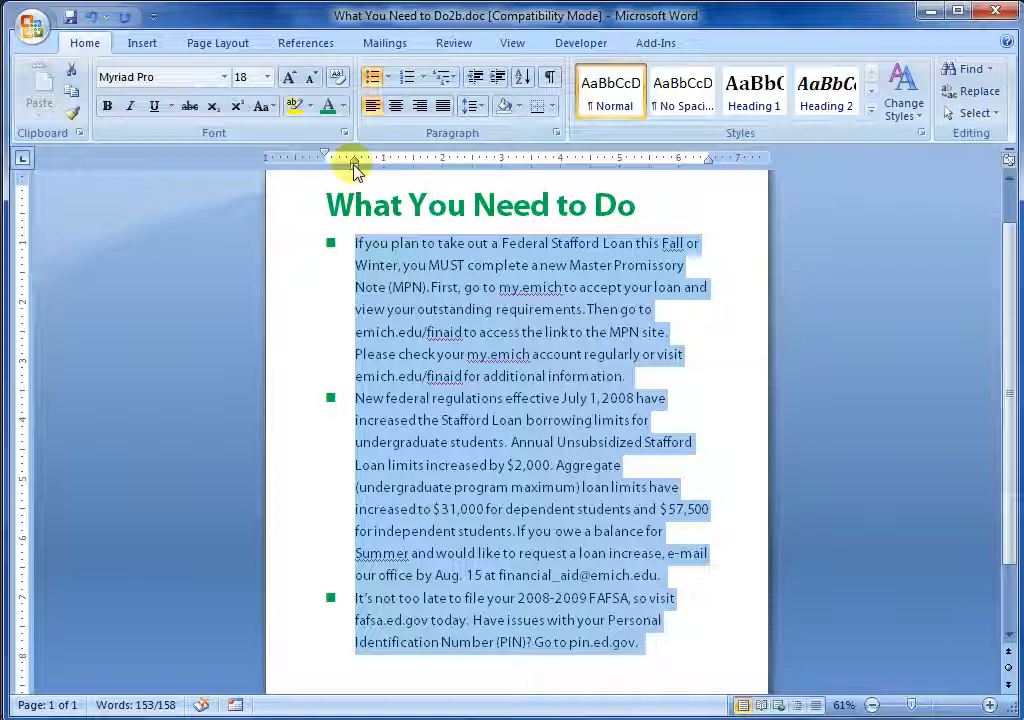
click(513, 45)
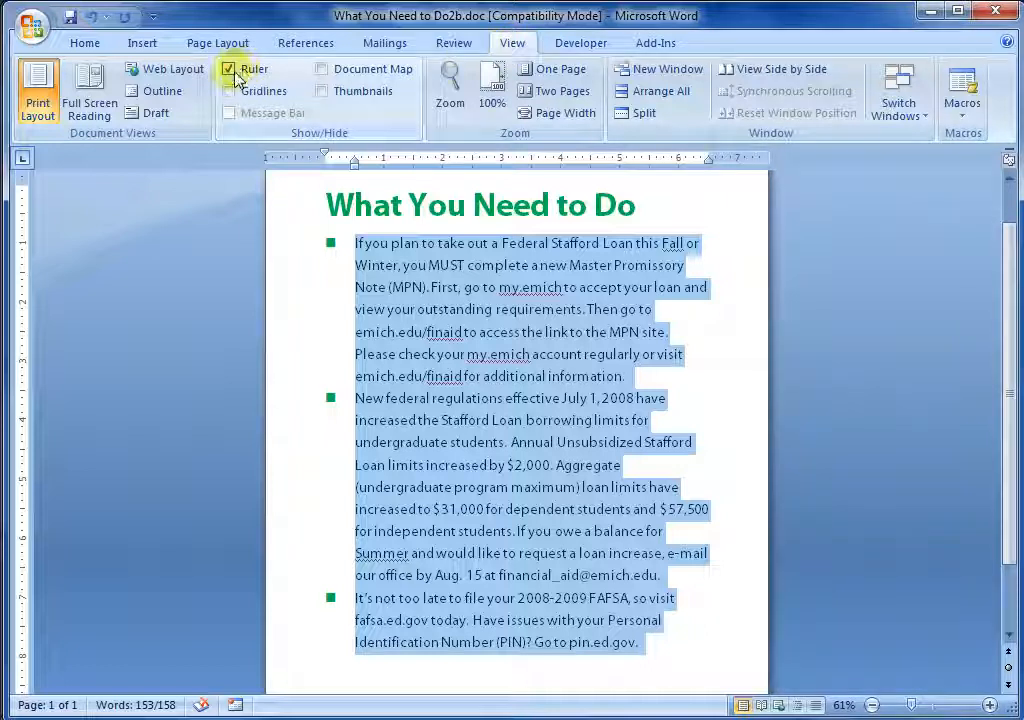
click(85, 44)
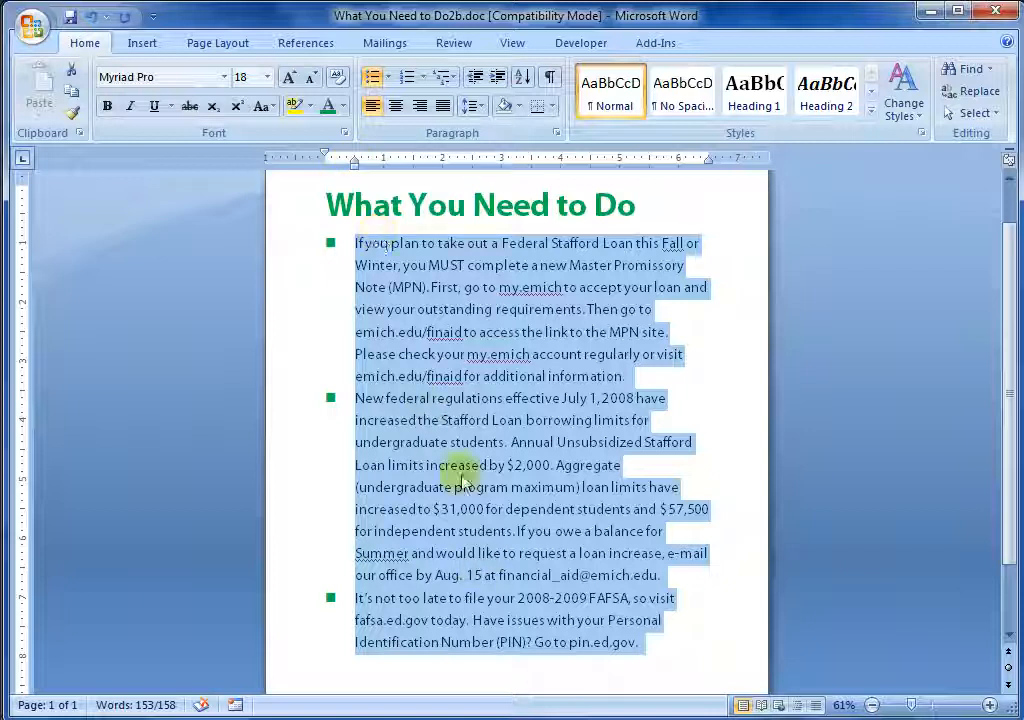
drag(355, 162, 340, 163)
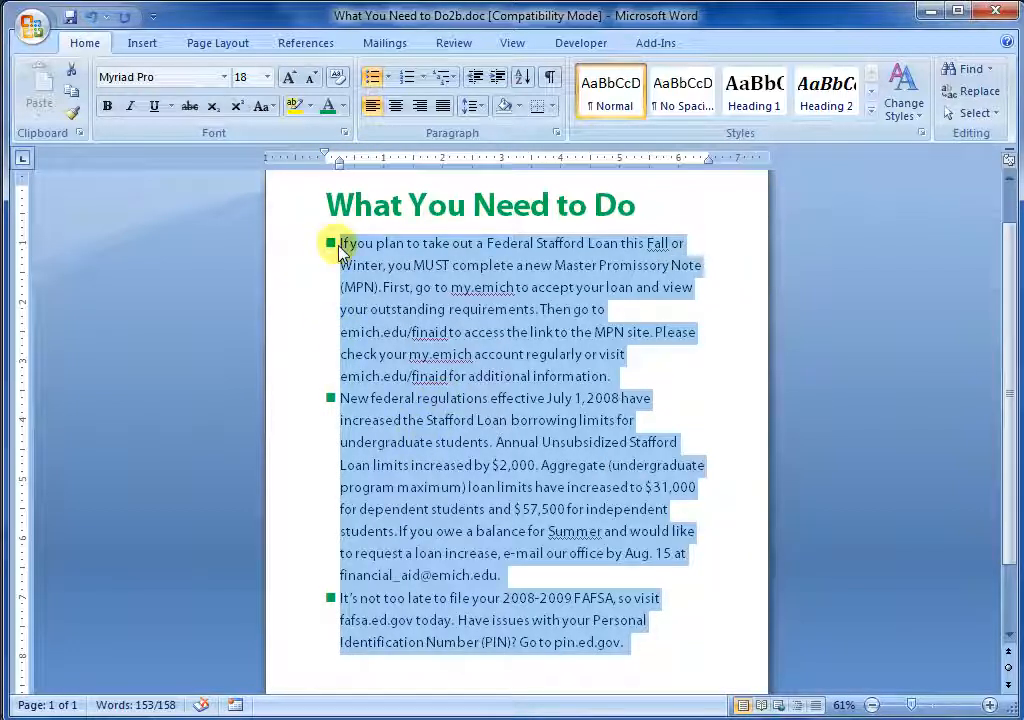
click(69, 16)
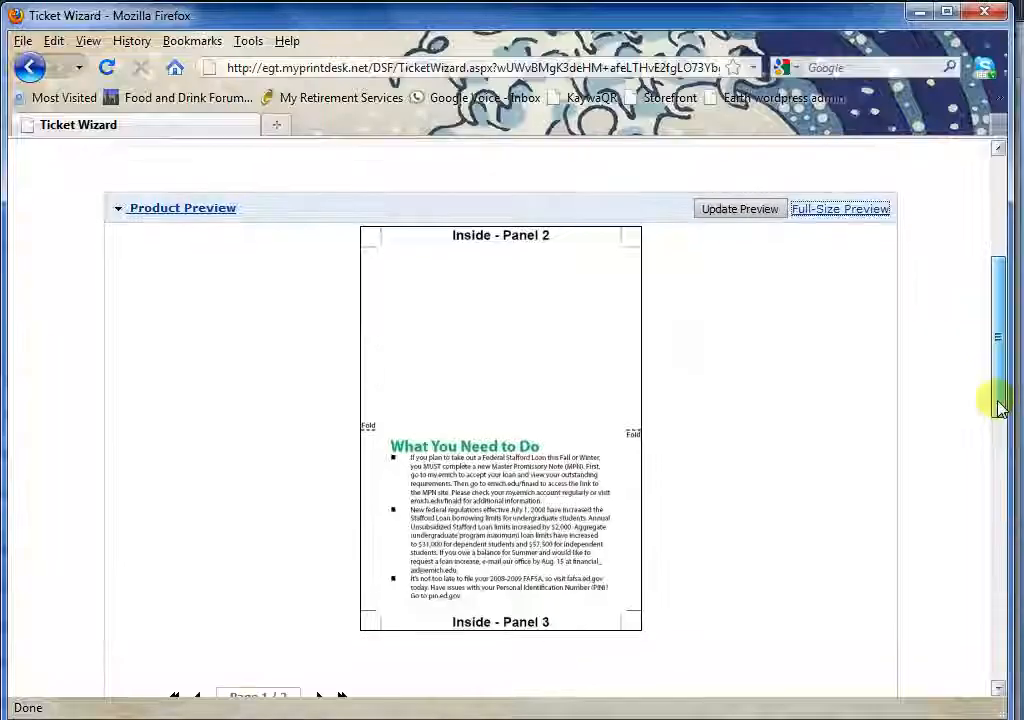
Step: In the Ticket Wizard in Firefox, upload the saved What You Need to Do2b.doc to the Panel 3 text area
drag(999, 405, 999, 515)
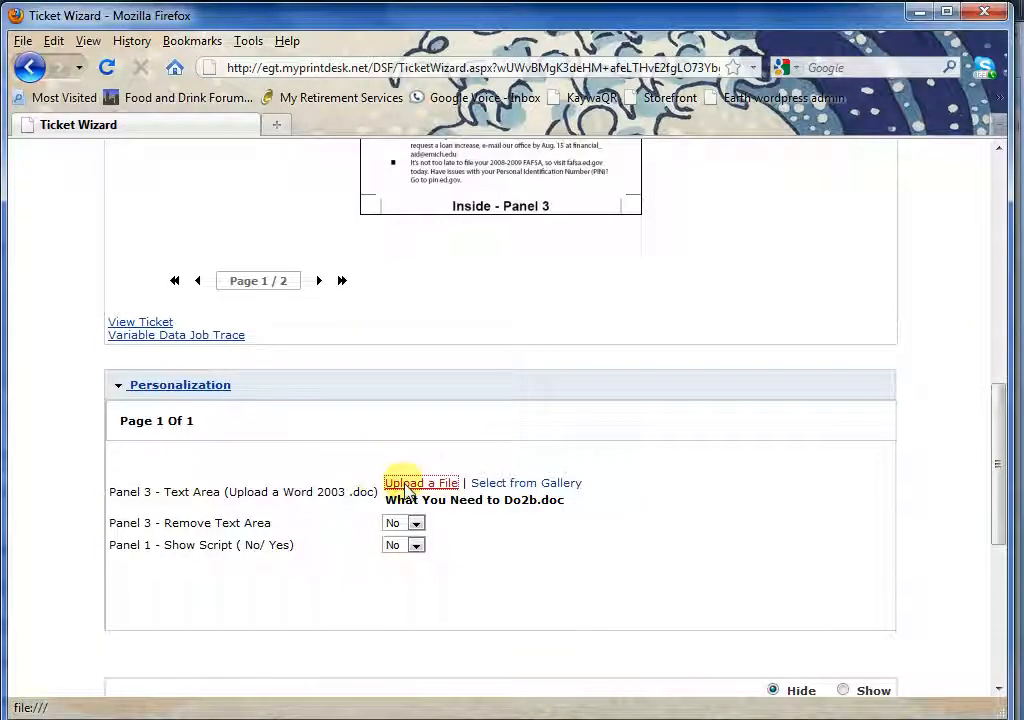
click(398, 483)
click(640, 424)
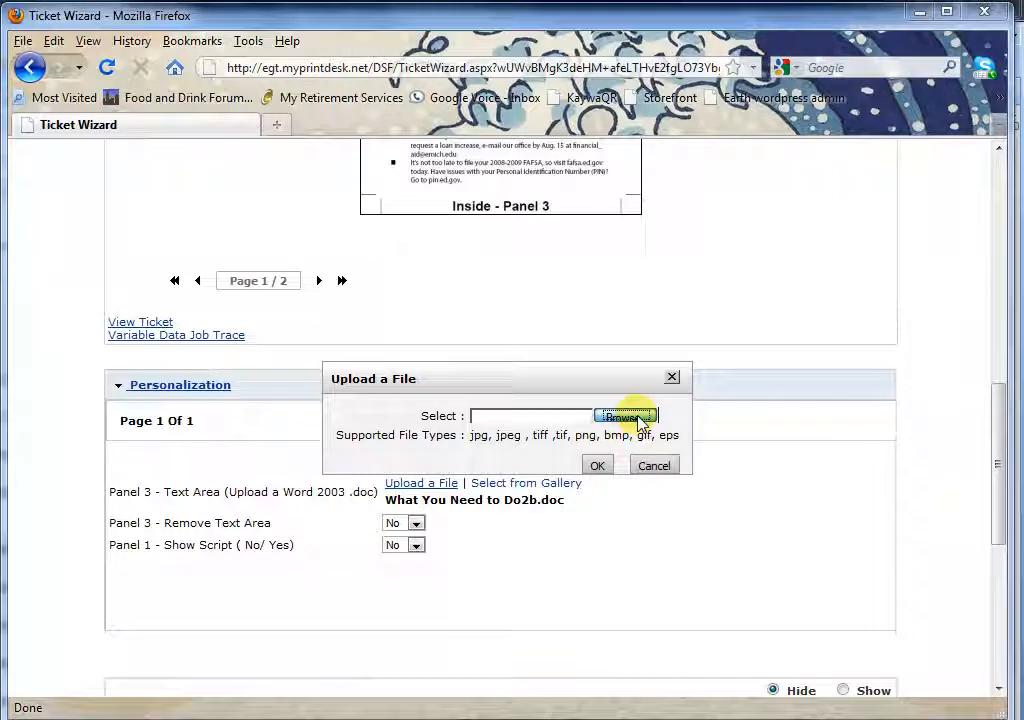
scroll(622, 405, down, 4)
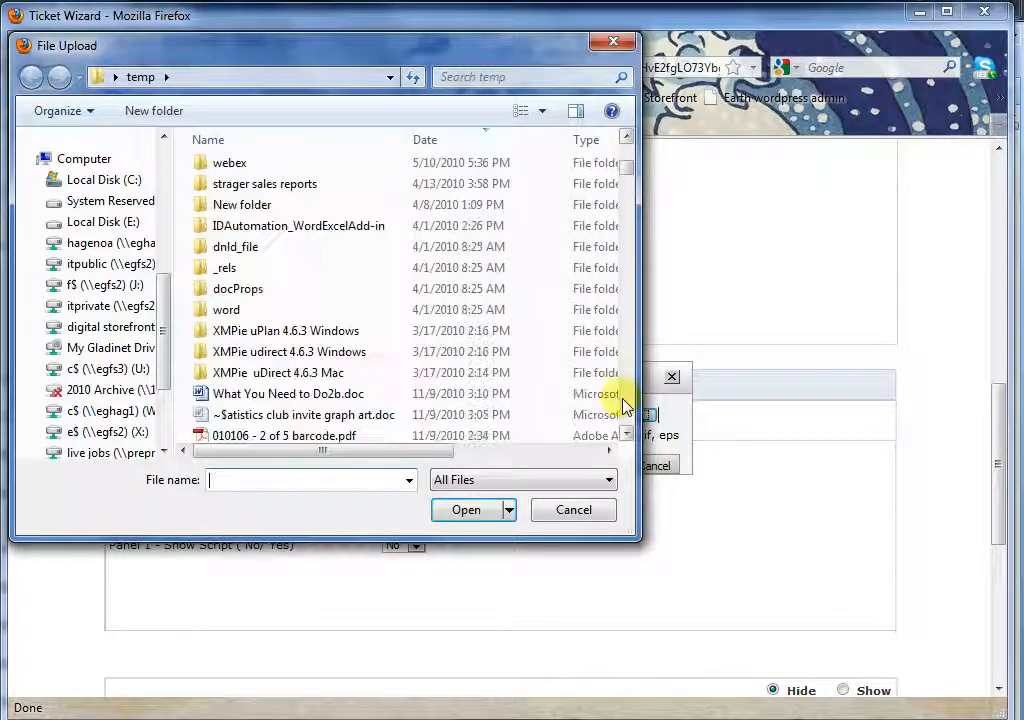
click(258, 393)
click(467, 511)
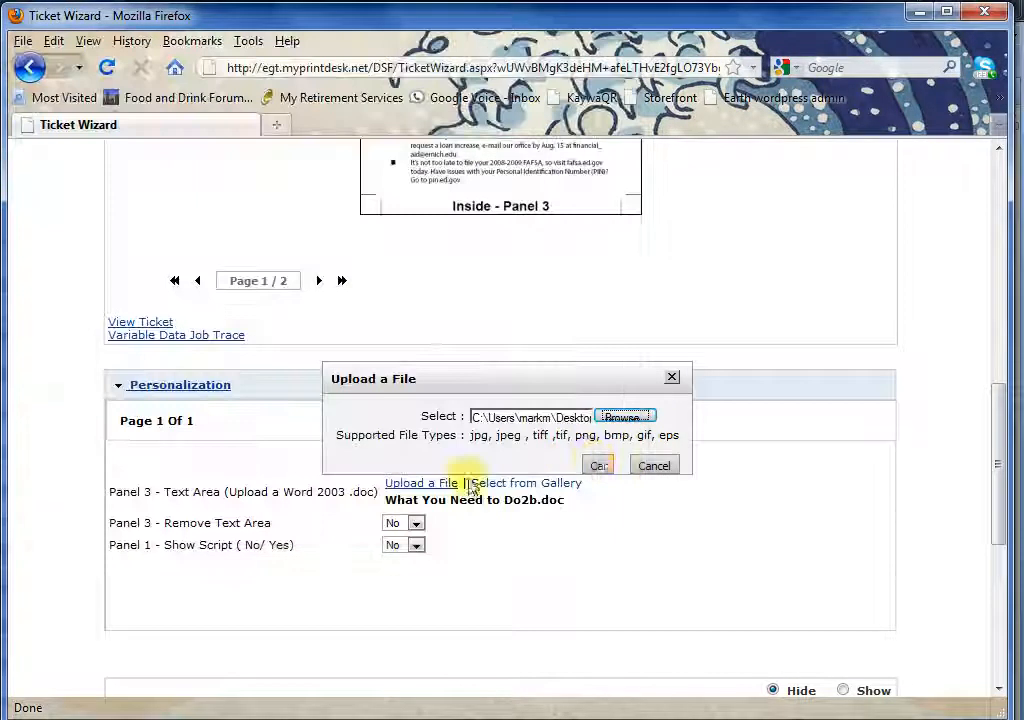
click(597, 465)
Step: Update the product preview and open its full-size PDF at the panel 3 text
drag(993, 432, 998, 292)
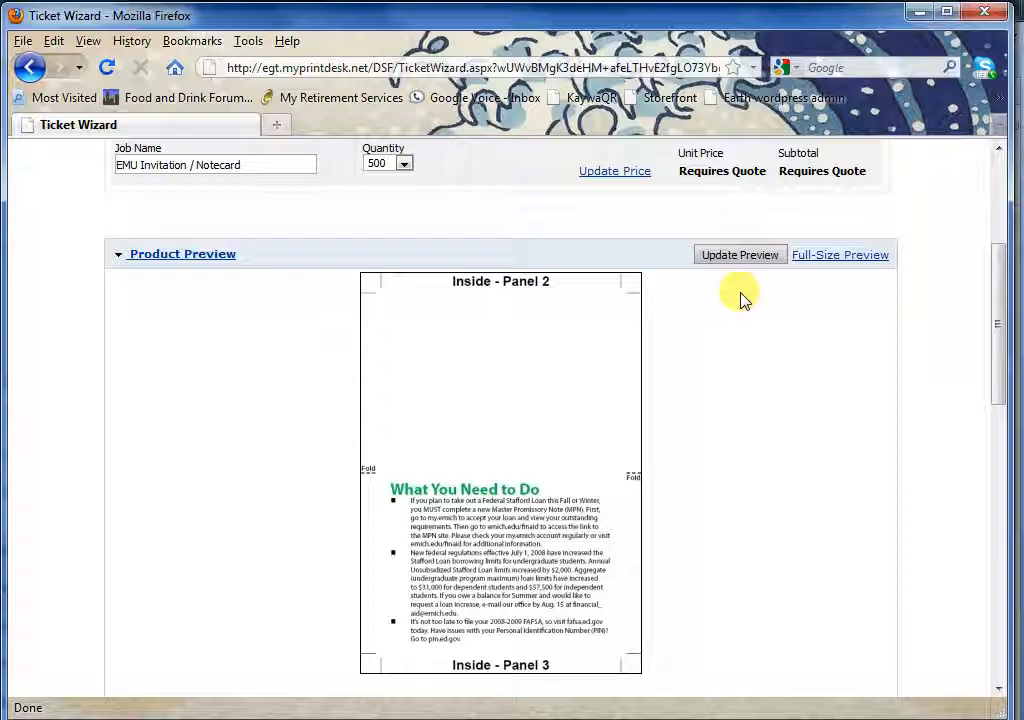
click(740, 256)
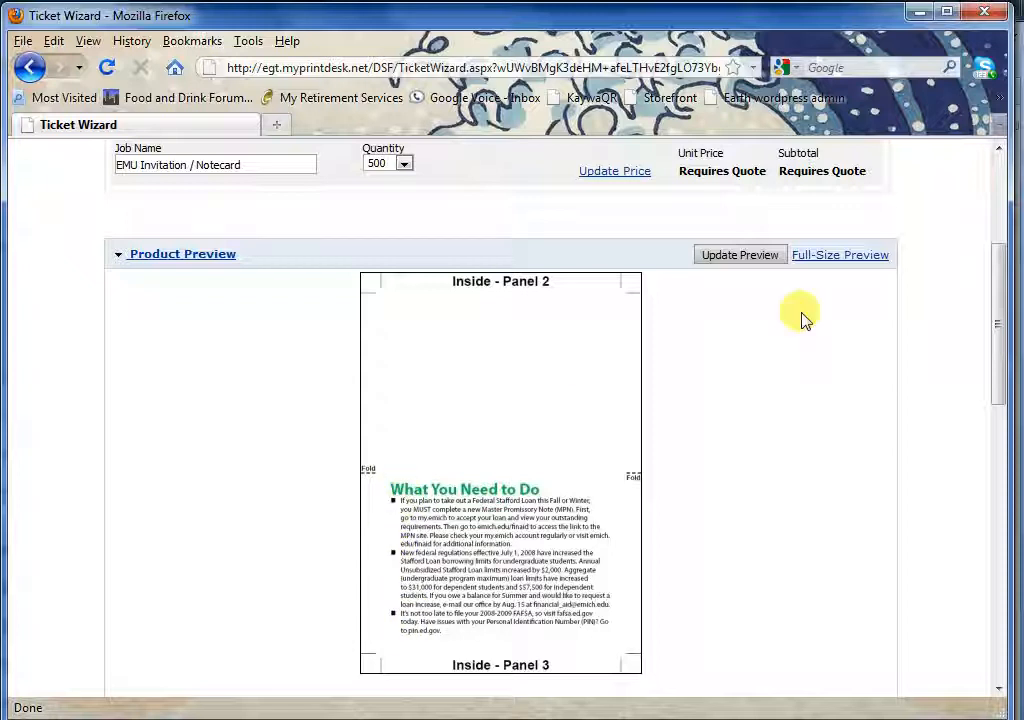
click(839, 255)
key(Return)
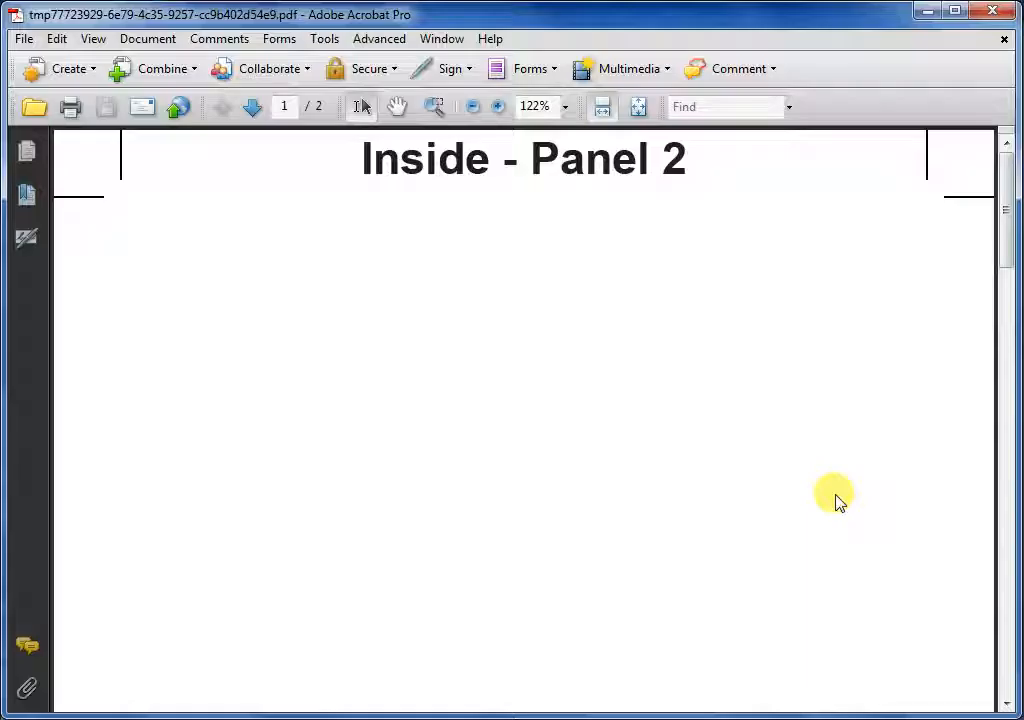
scroll(830, 460, down, 5)
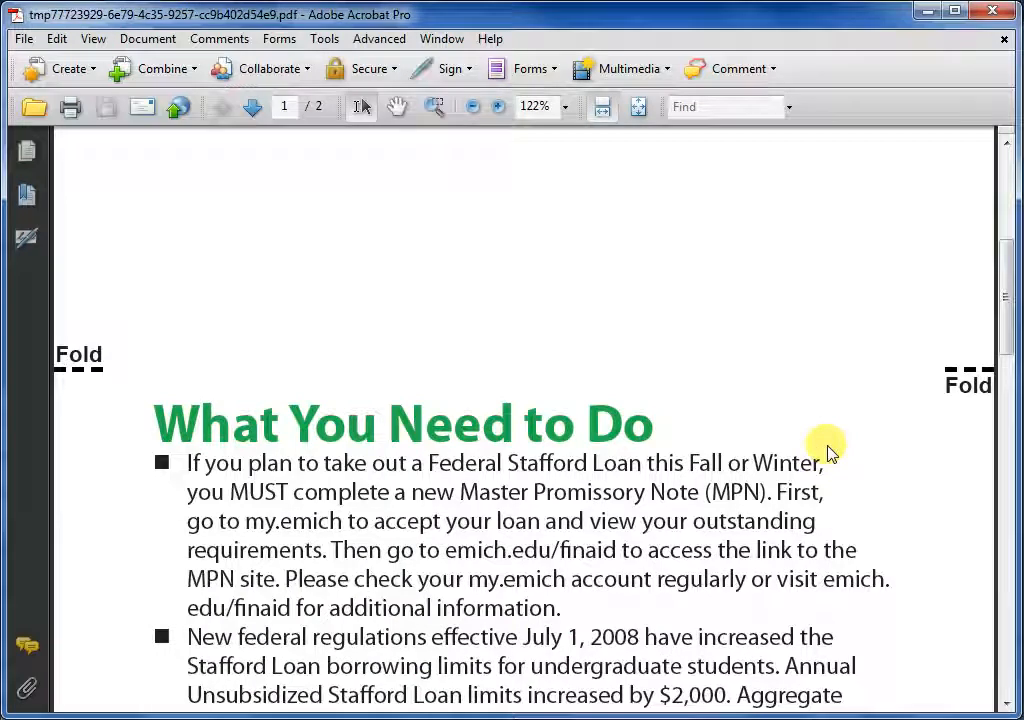
scroll(828, 452, down, 5)
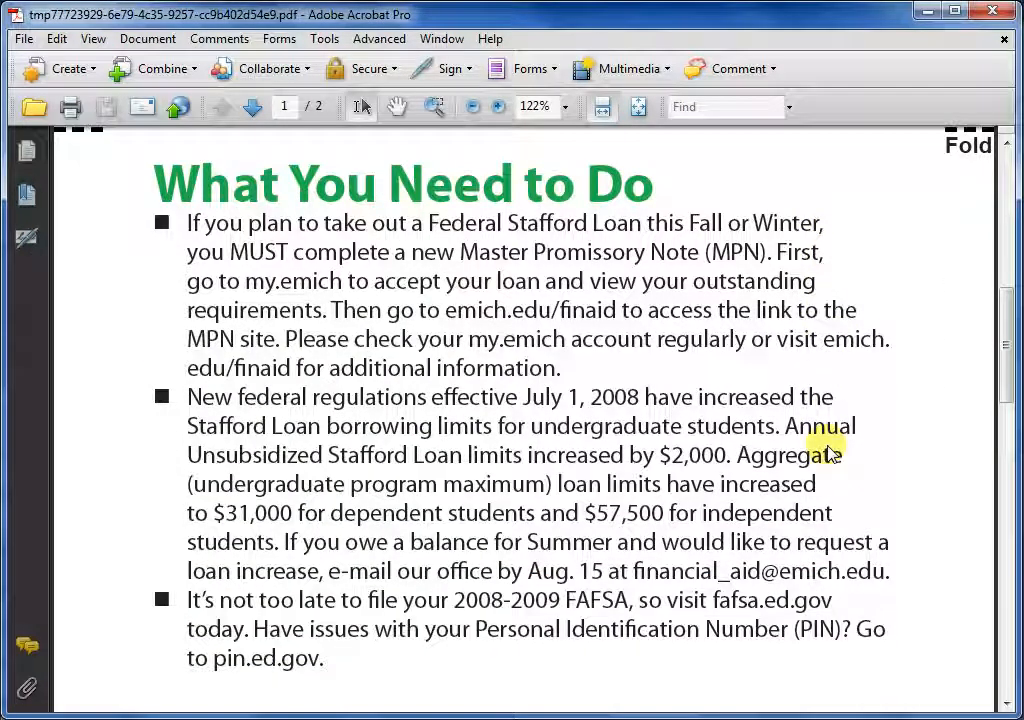
Step: Check the bullet-to-text gap, the line endings and the break in the emich.edu/finaid address in the first bullet
drag(174, 223, 190, 223)
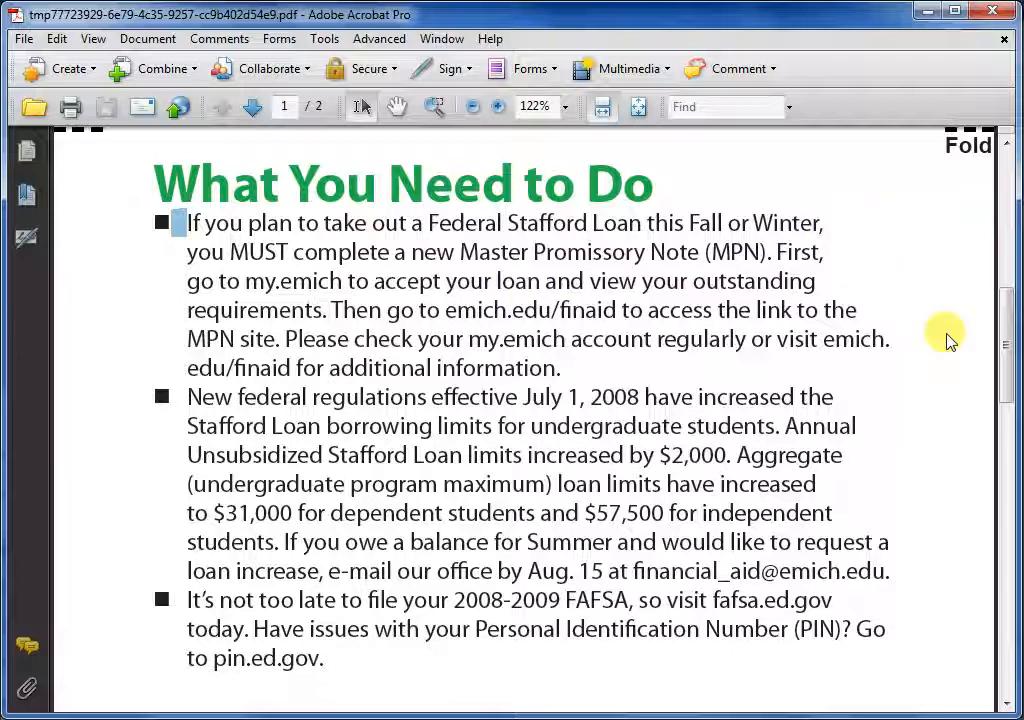
click(828, 226)
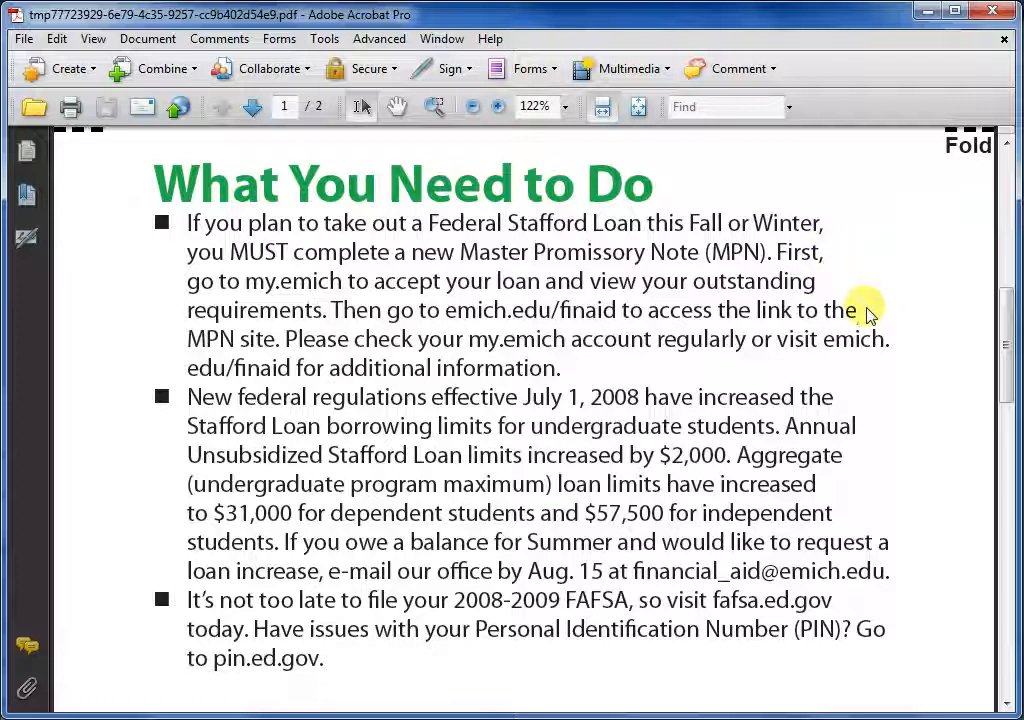
click(899, 342)
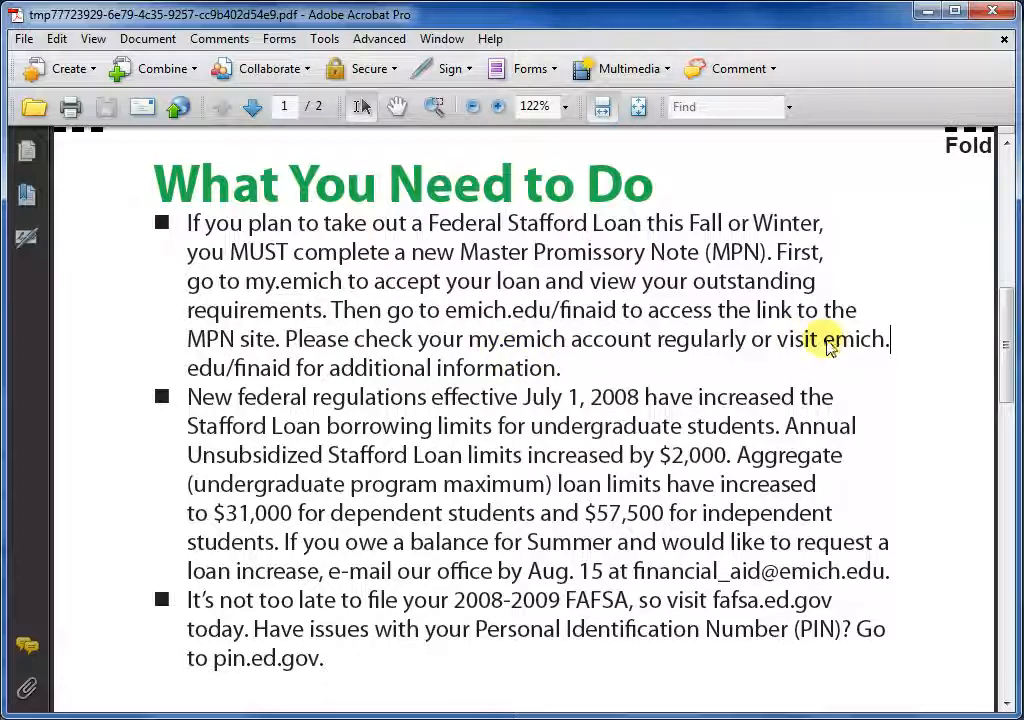
drag(824, 340, 292, 375)
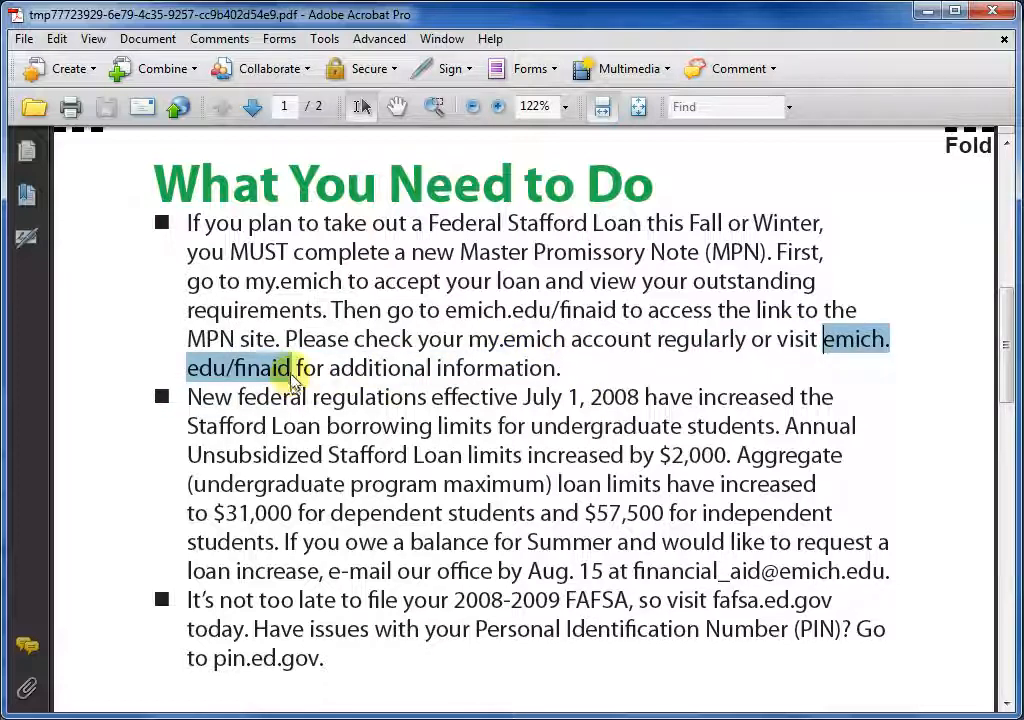
click(823, 343)
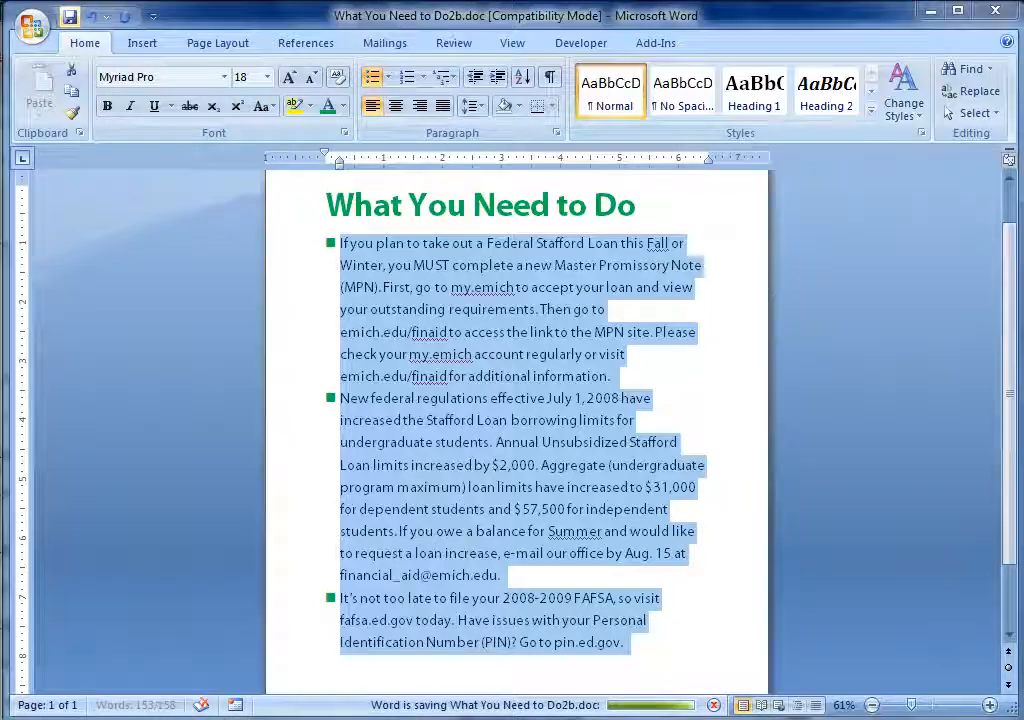
Step: In the Word document, place the insertion point before the last emich.edu/finaid in the first bullet and save the document
click(700, 362)
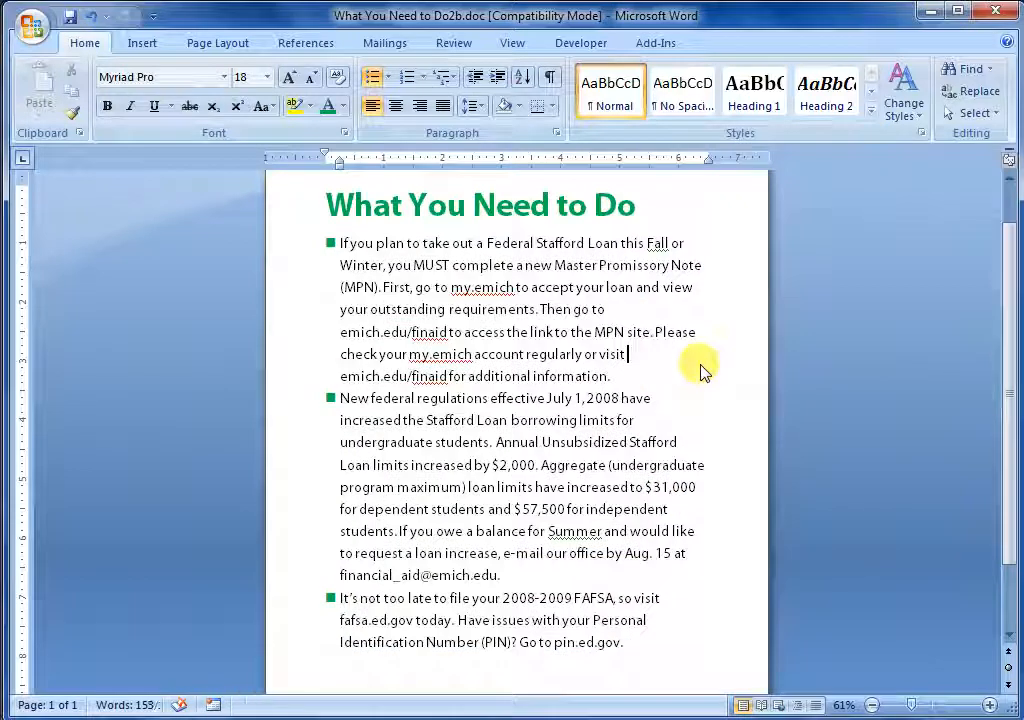
click(341, 382)
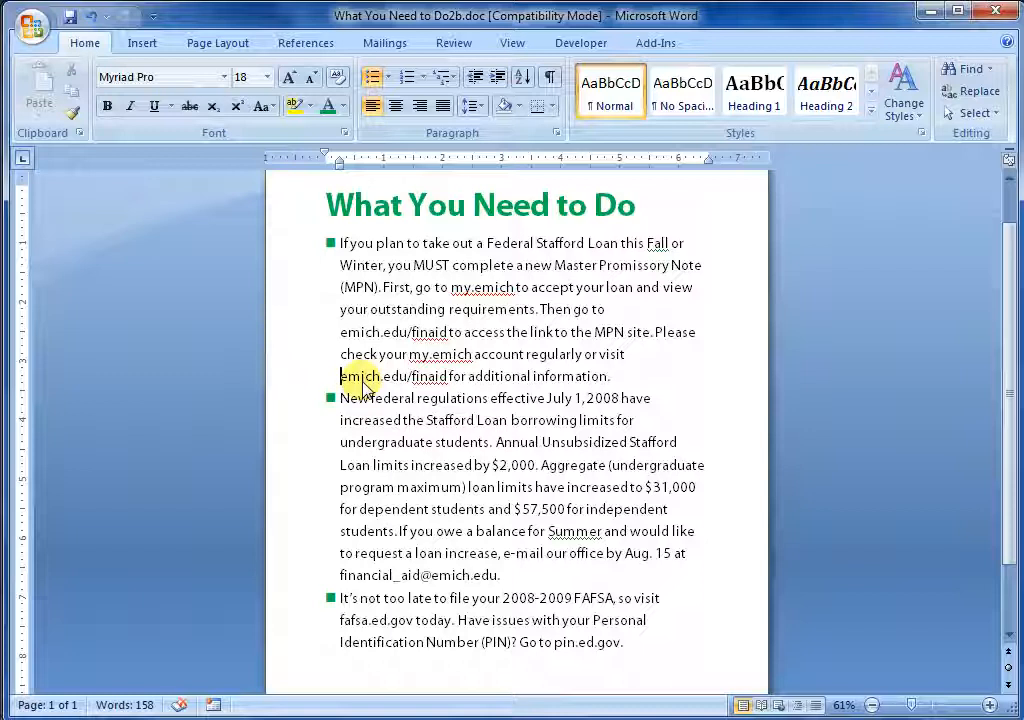
click(69, 20)
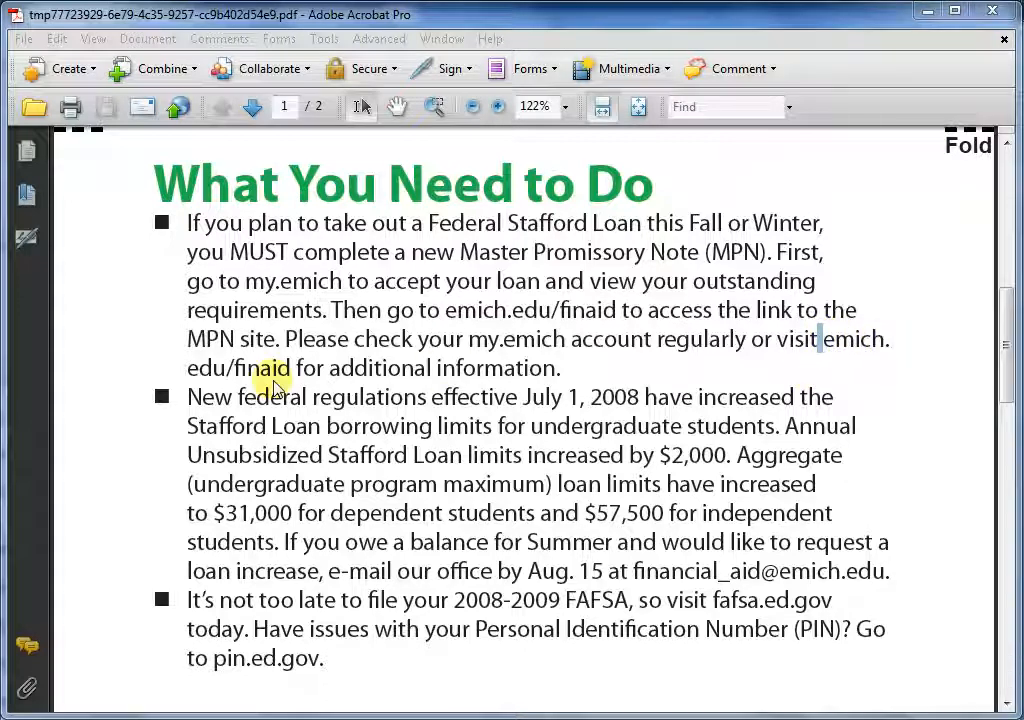
Step: In the Ticket Wizard in Firefox, upload the updated What You Need to Do2b.doc as the Panel 3 text area file
click(930, 14)
scroll(1005, 472, down, 10)
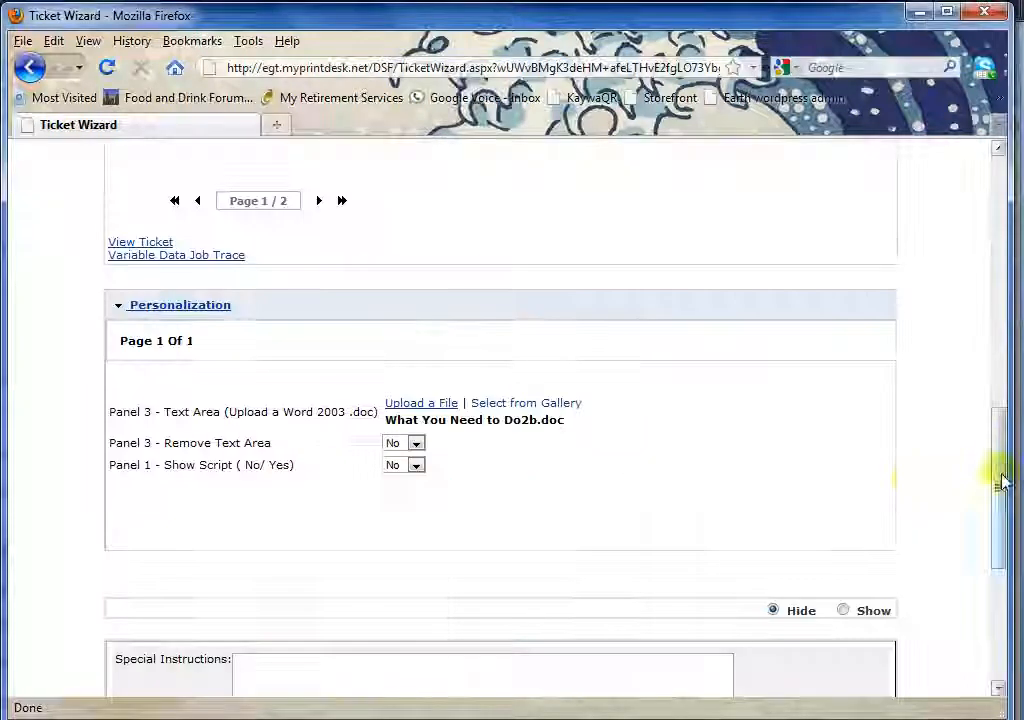
click(408, 404)
click(622, 416)
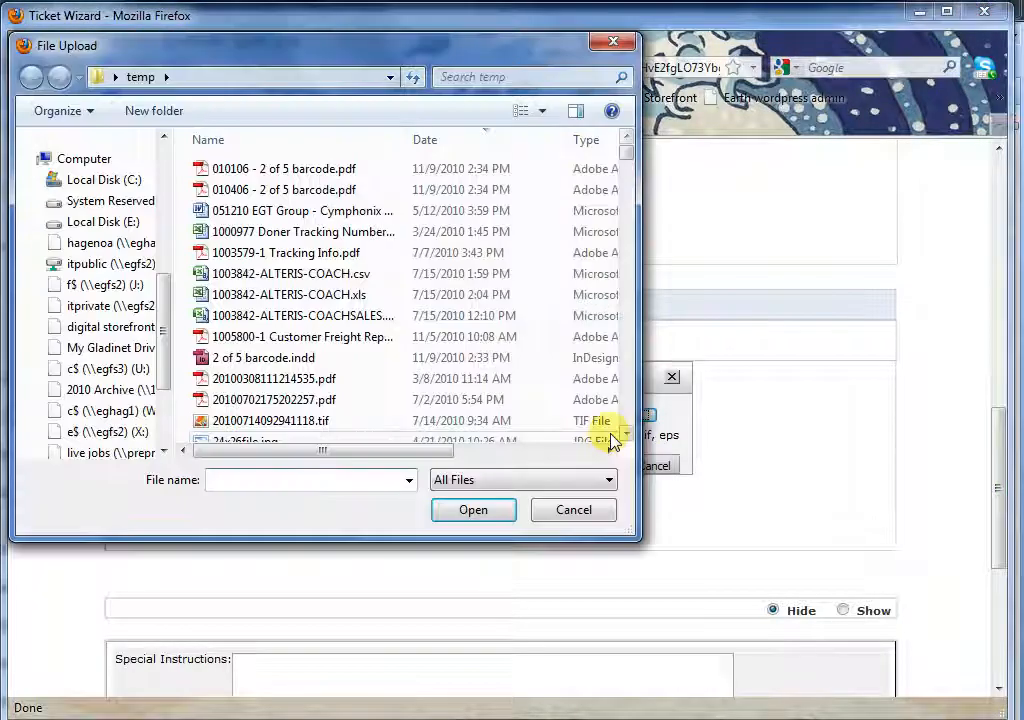
scroll(619, 395, down, 5)
click(297, 395)
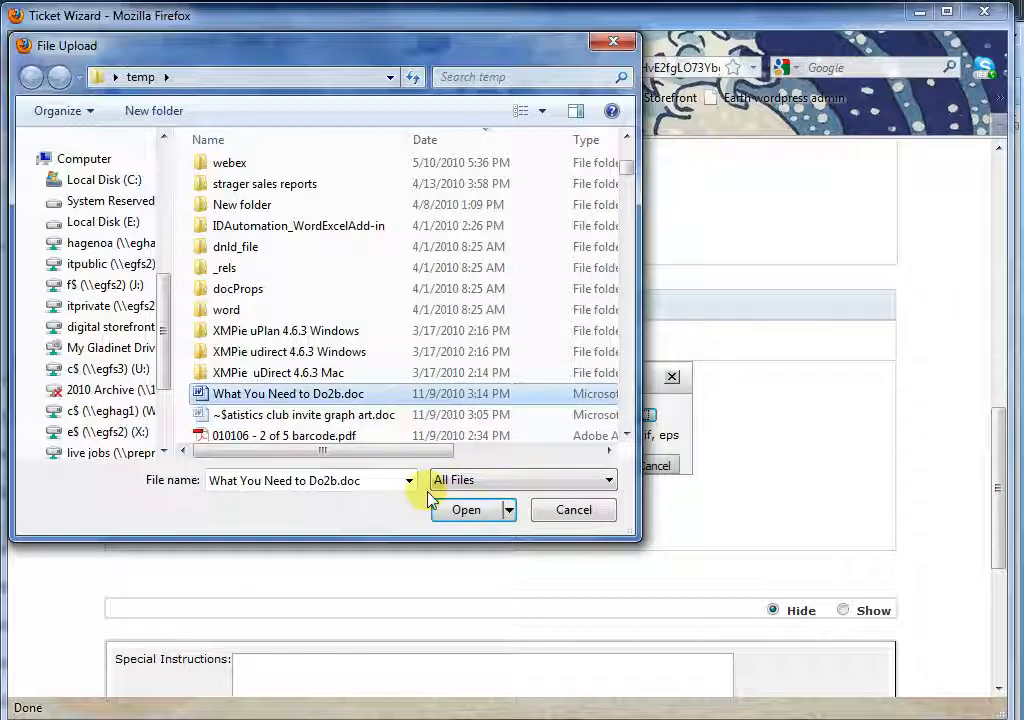
click(468, 511)
click(594, 465)
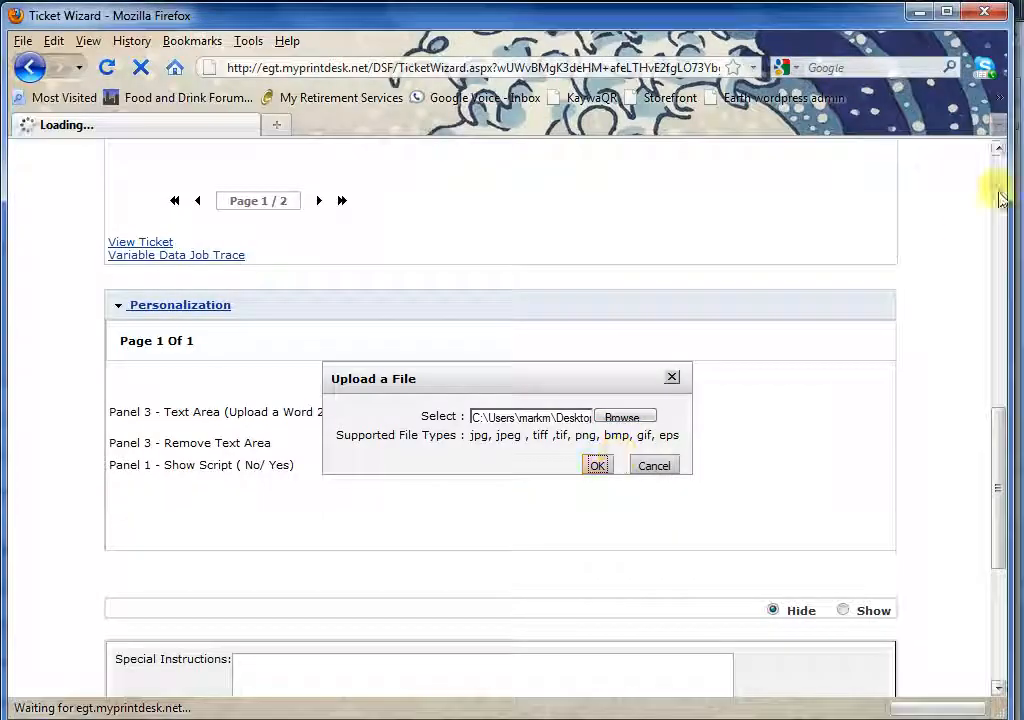
Step: Refresh the product preview and open the new full-size PDF in Adobe Acrobat at the What You Need to Do text
scroll(999, 196, up, 10)
click(750, 258)
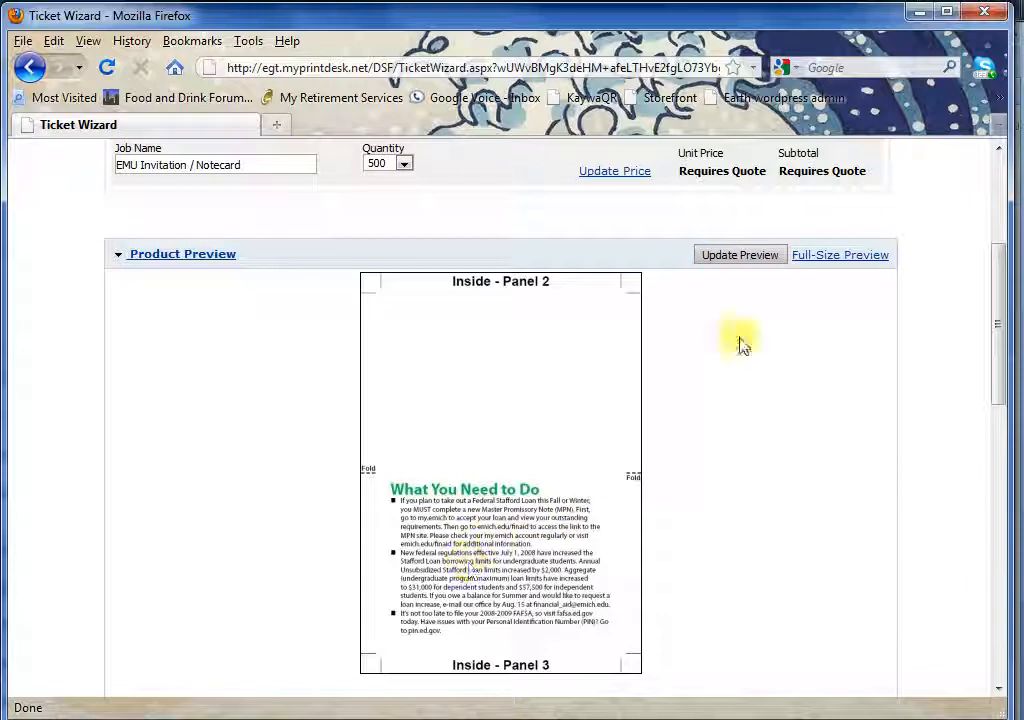
click(836, 257)
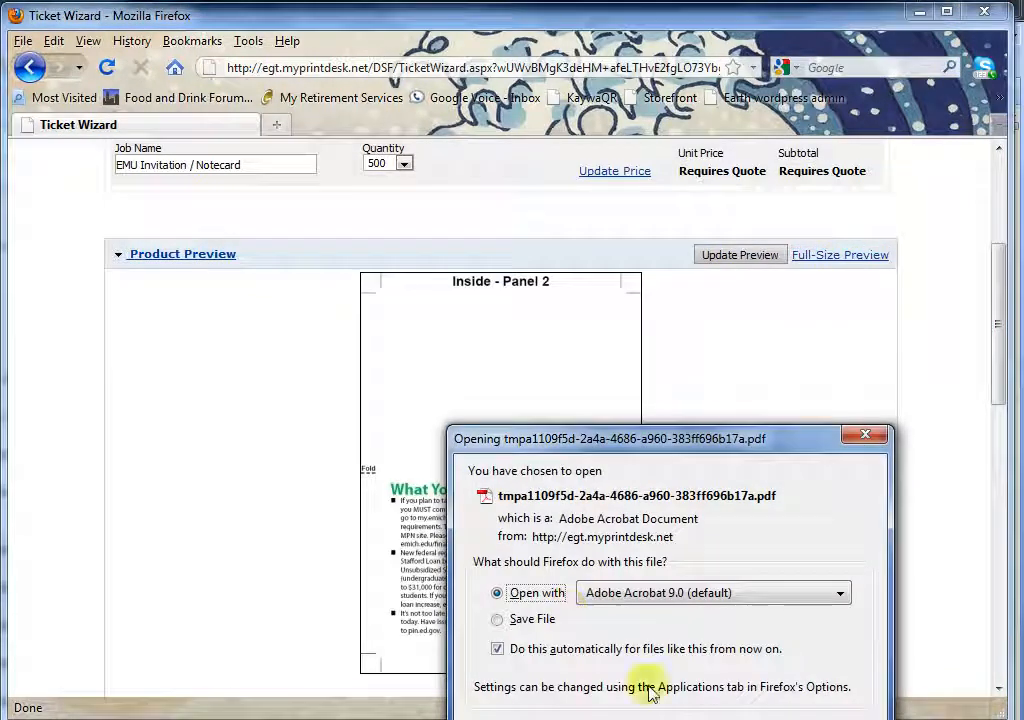
click(744, 718)
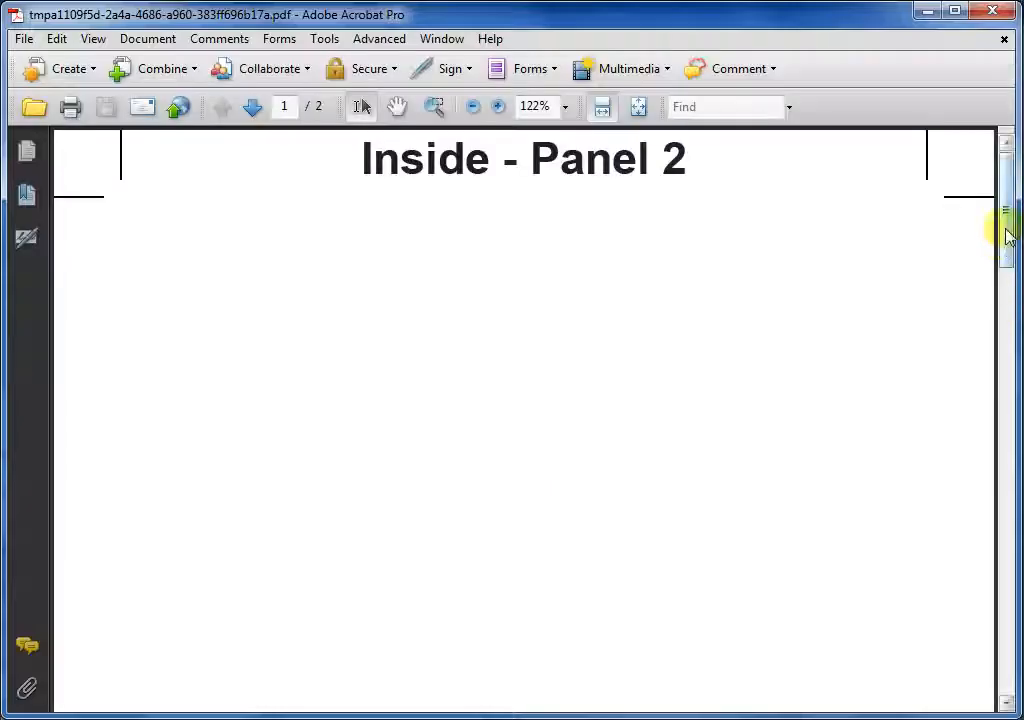
drag(1005, 228, 1008, 354)
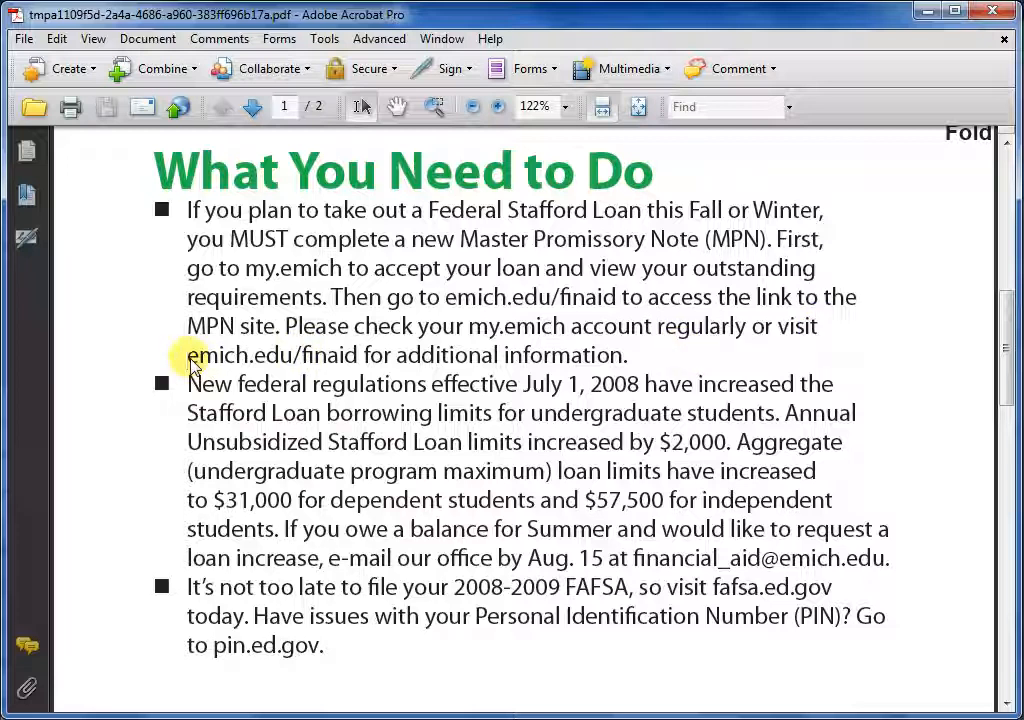
Step: Check the emich.edu/finaid line start and the bullet-to-text gap in the first bullet, and close the PDF
drag(189, 357, 368, 352)
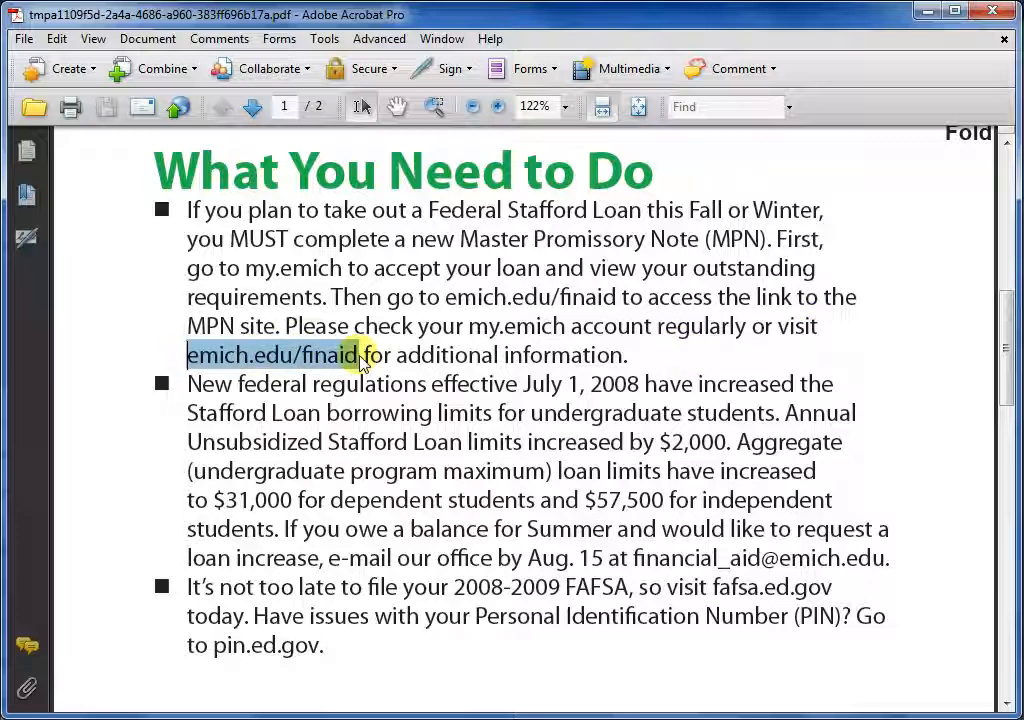
click(189, 357)
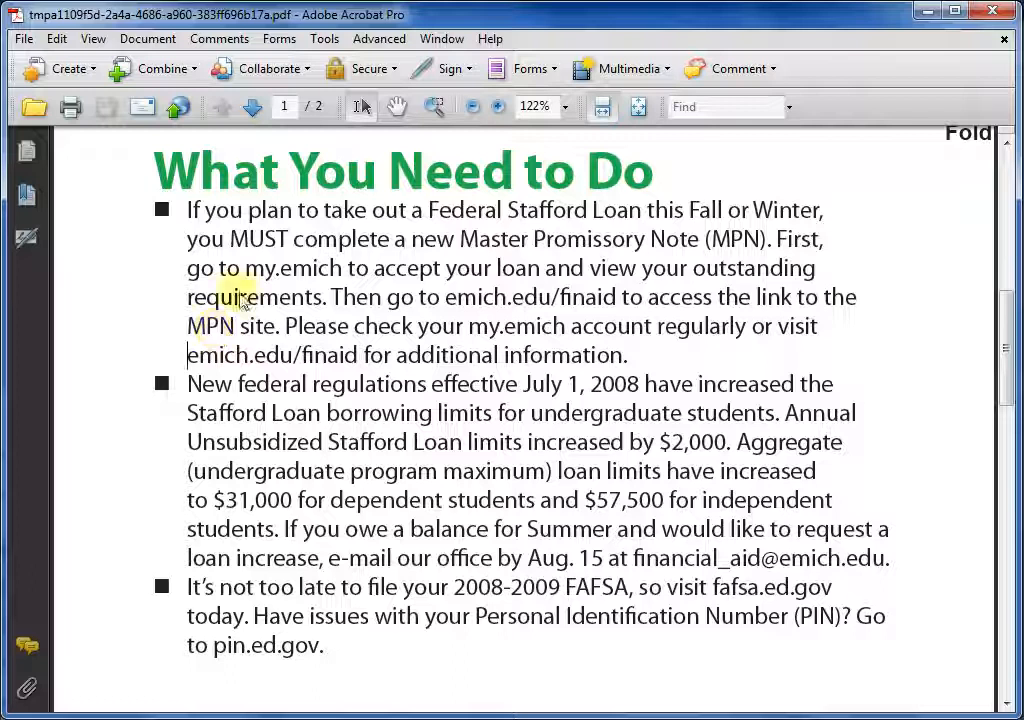
drag(167, 217, 190, 217)
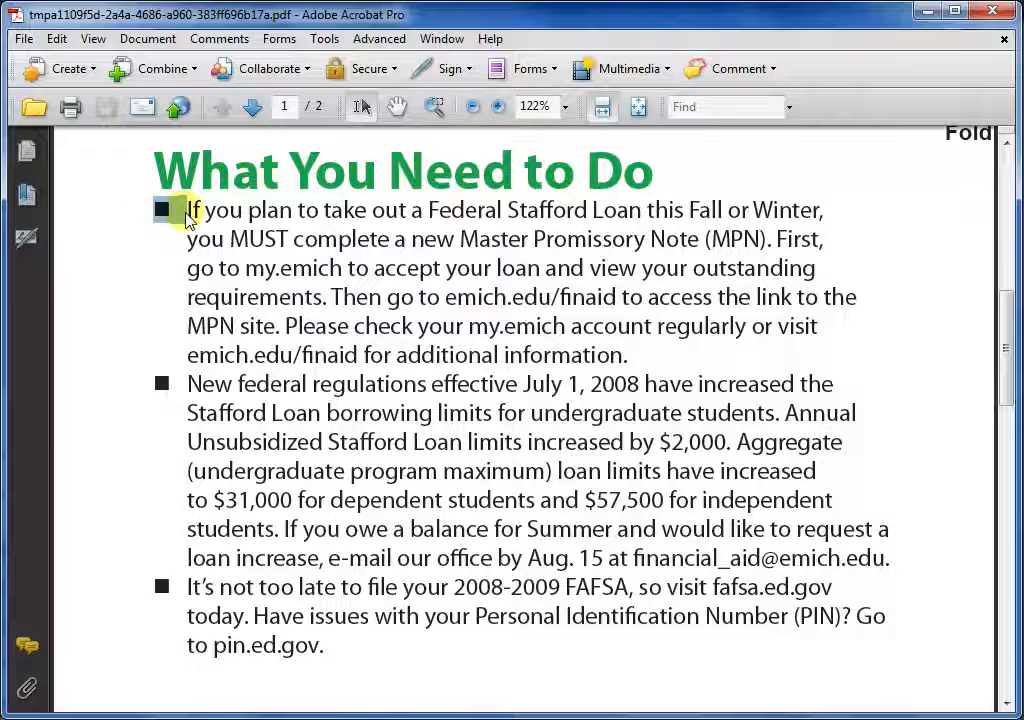
click(992, 10)
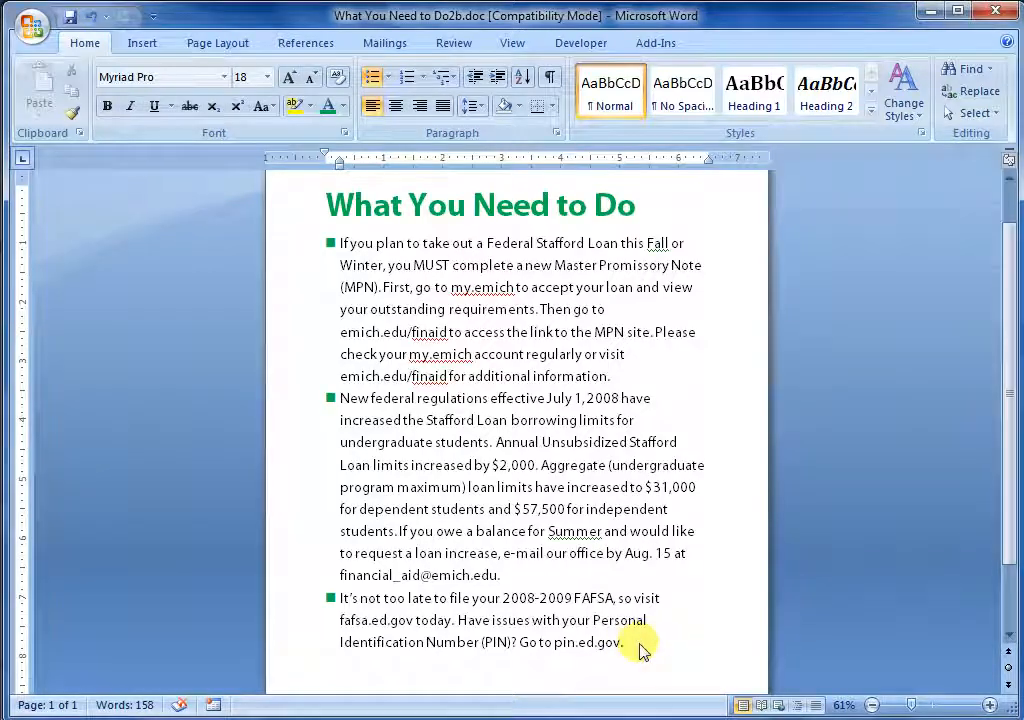
Step: In the Word document, remove the automatic bullets from the three paragraphs below the heading
drag(642, 649, 325, 247)
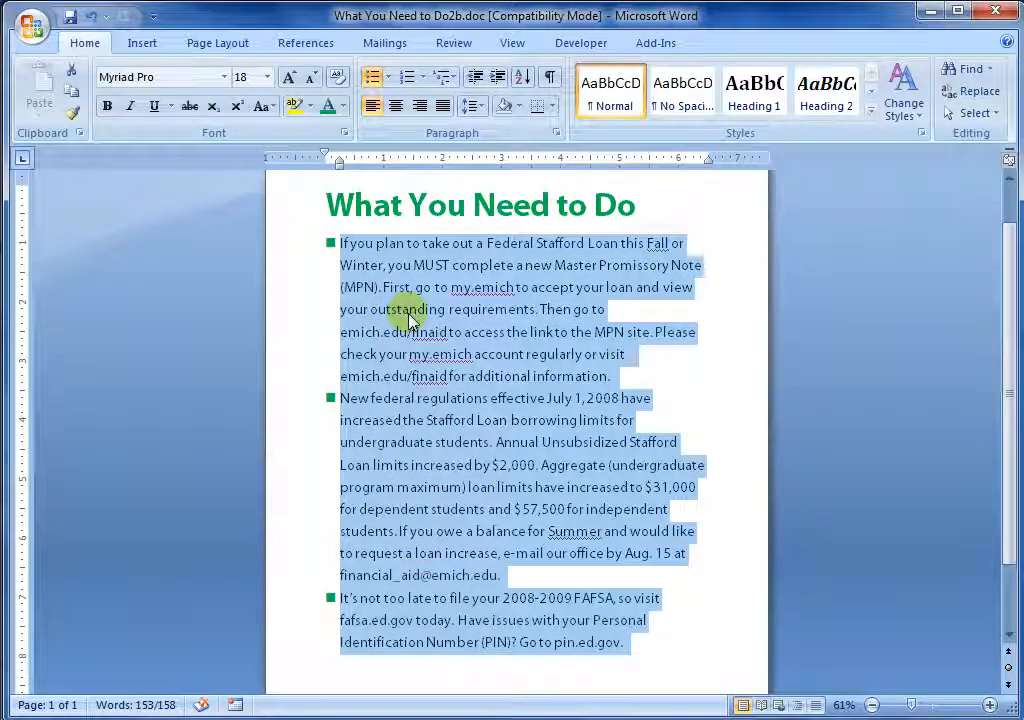
right_click(452, 342)
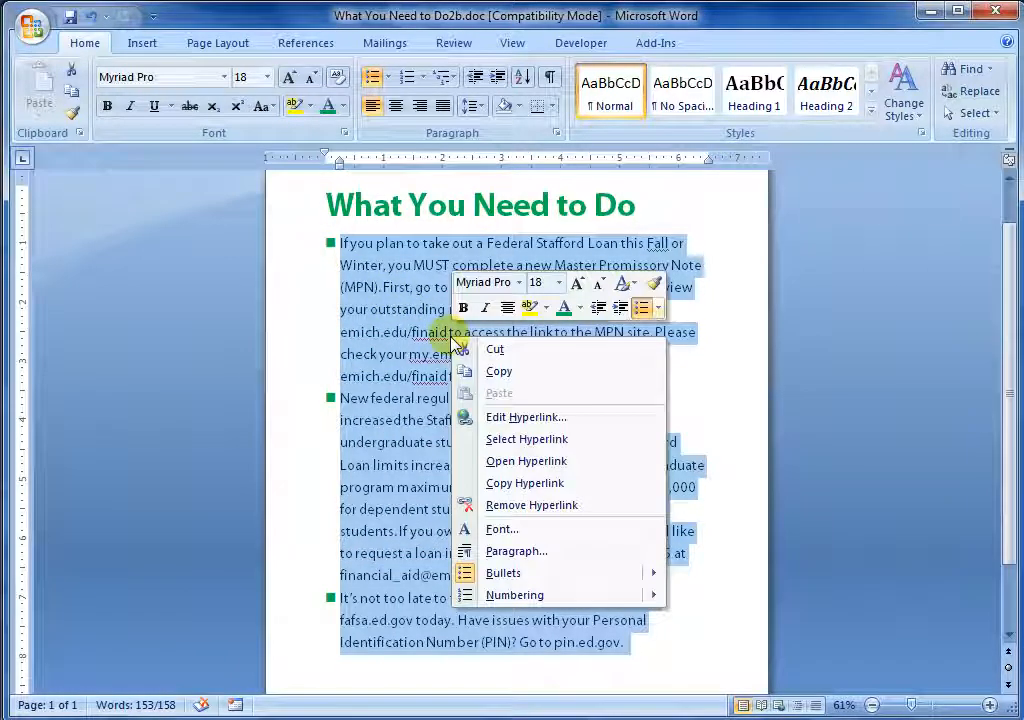
mouse_move(497, 583)
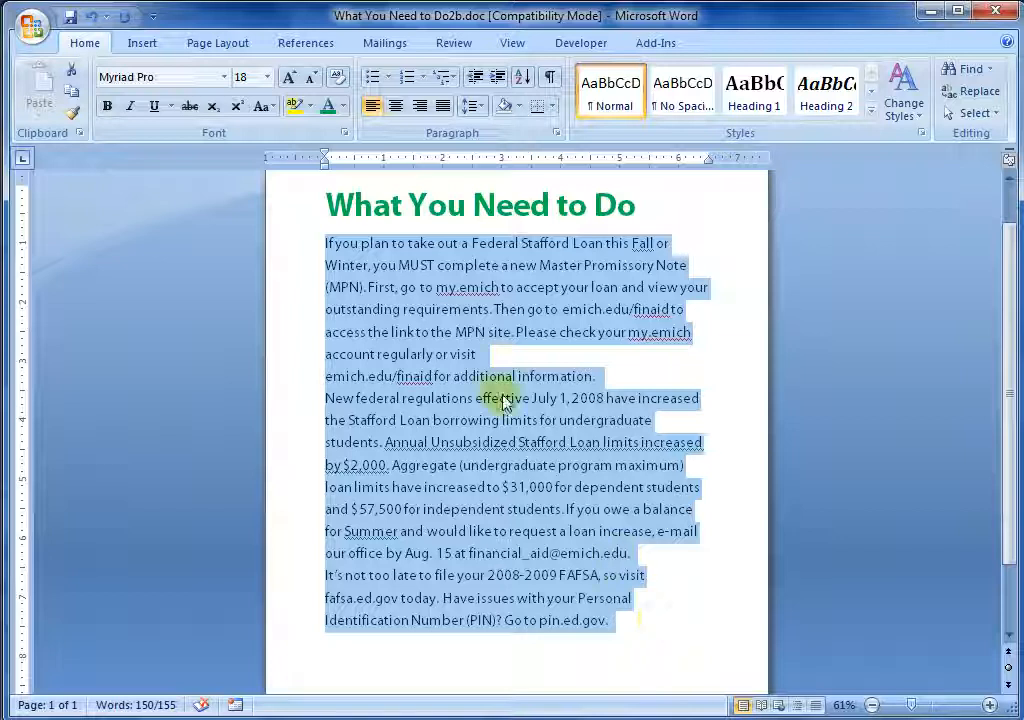
Step: Place the insertion point before "If you plan" in the first paragraph and open the full Symbol dialog
click(324, 246)
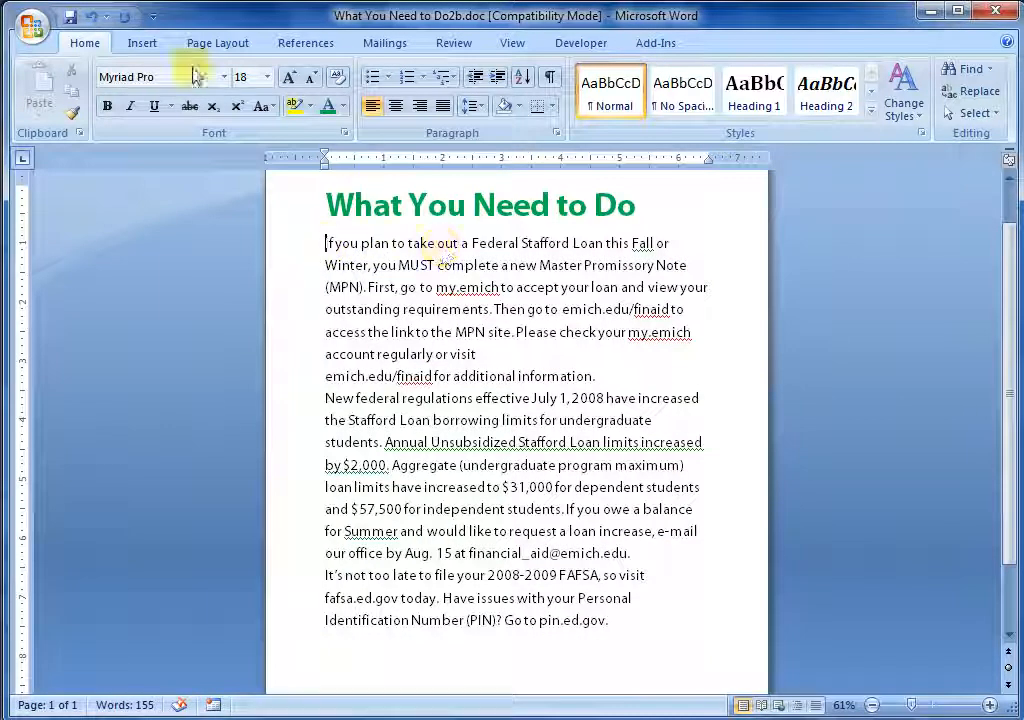
click(142, 43)
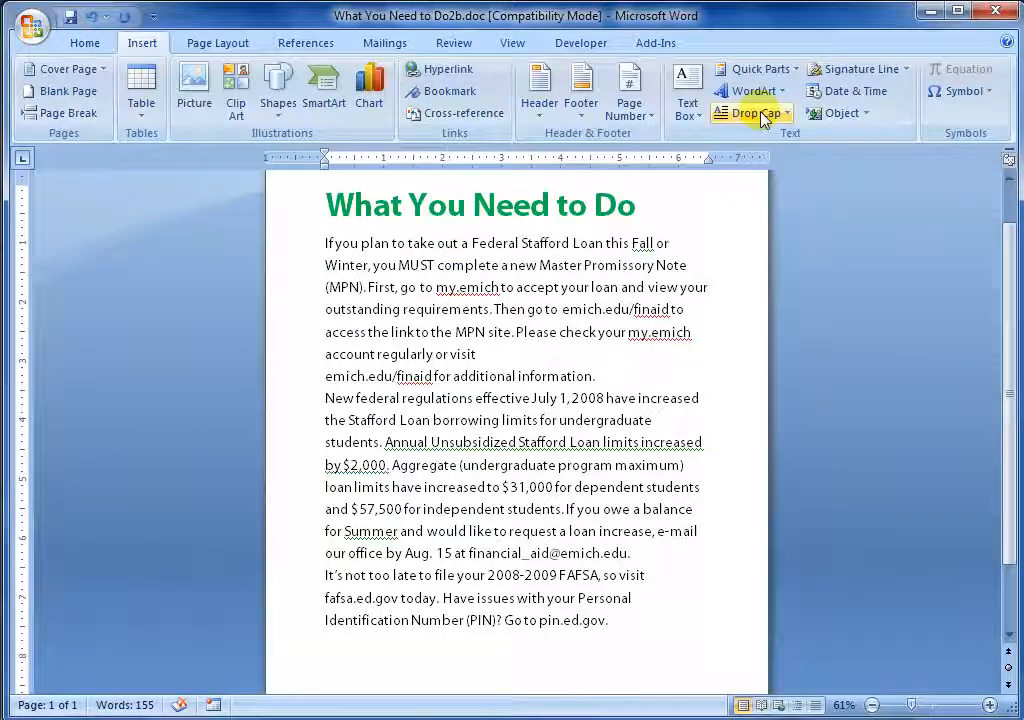
click(970, 93)
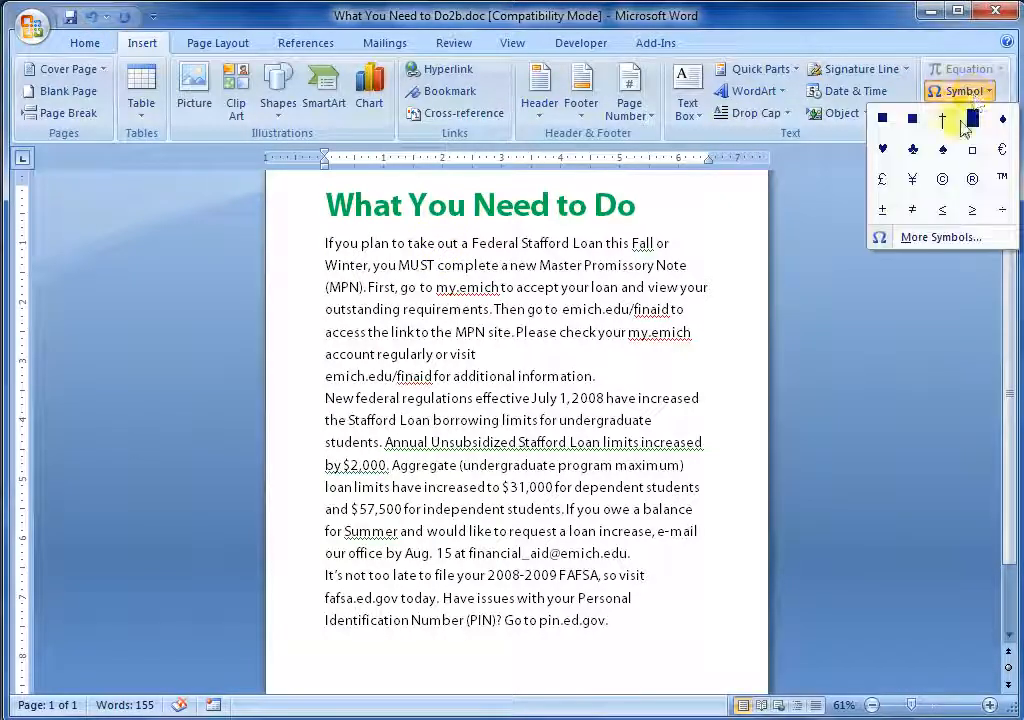
click(926, 238)
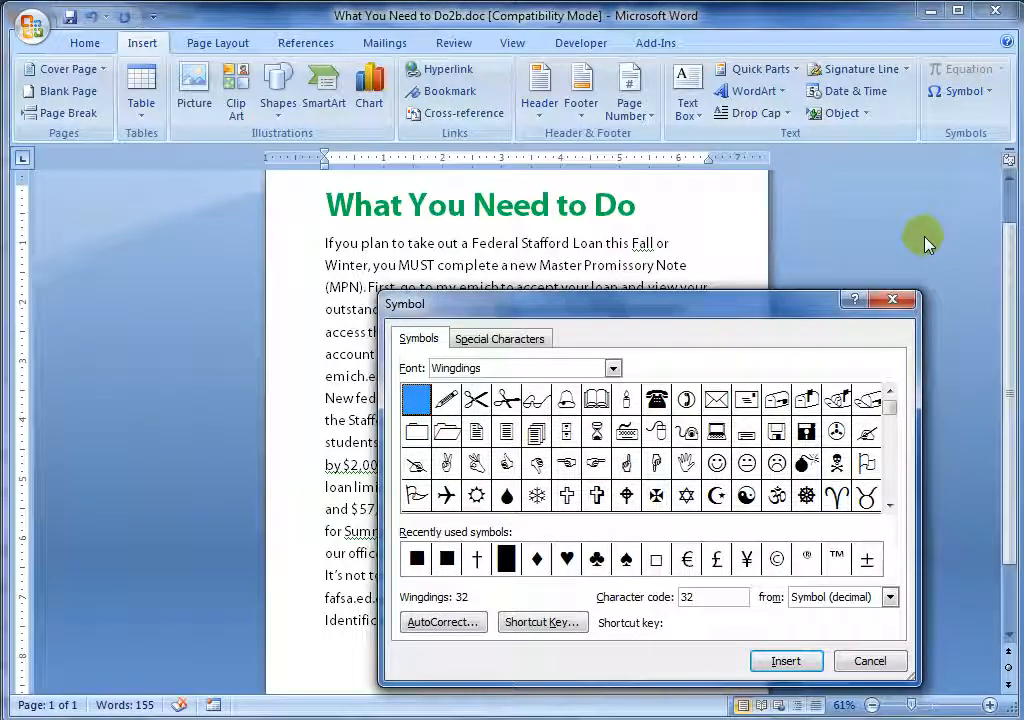
Step: Switch the symbol font to (normal text) and back to Wingdings
click(613, 367)
drag(614, 452, 625, 398)
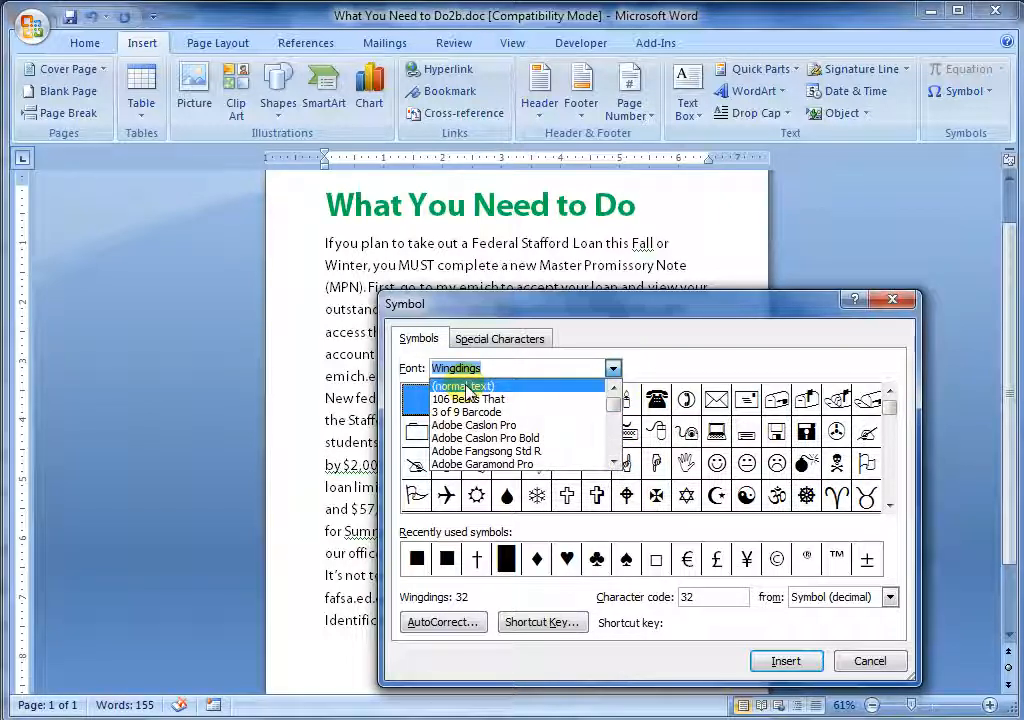
click(464, 389)
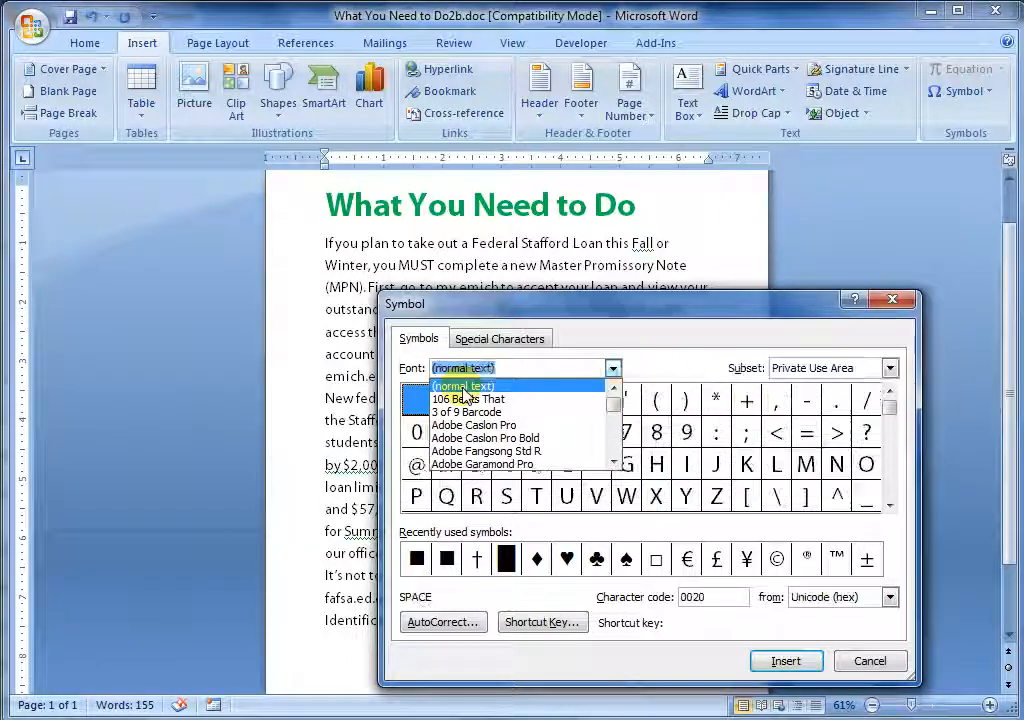
click(613, 368)
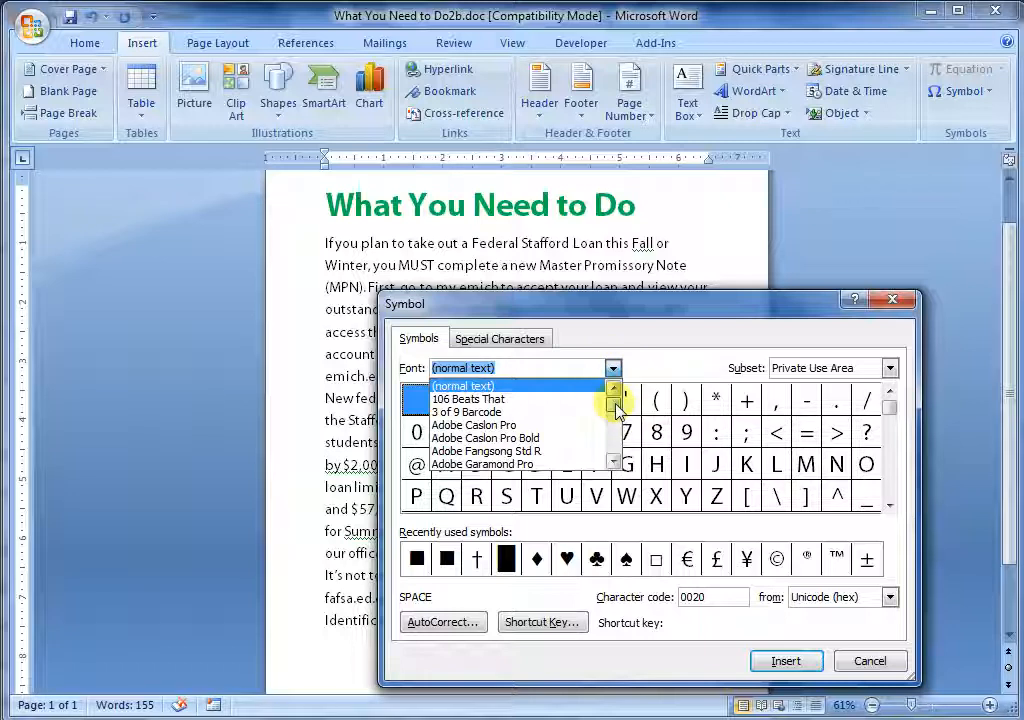
drag(616, 410, 617, 447)
scroll(613, 410, down, 3)
scroll(613, 410, up, 2)
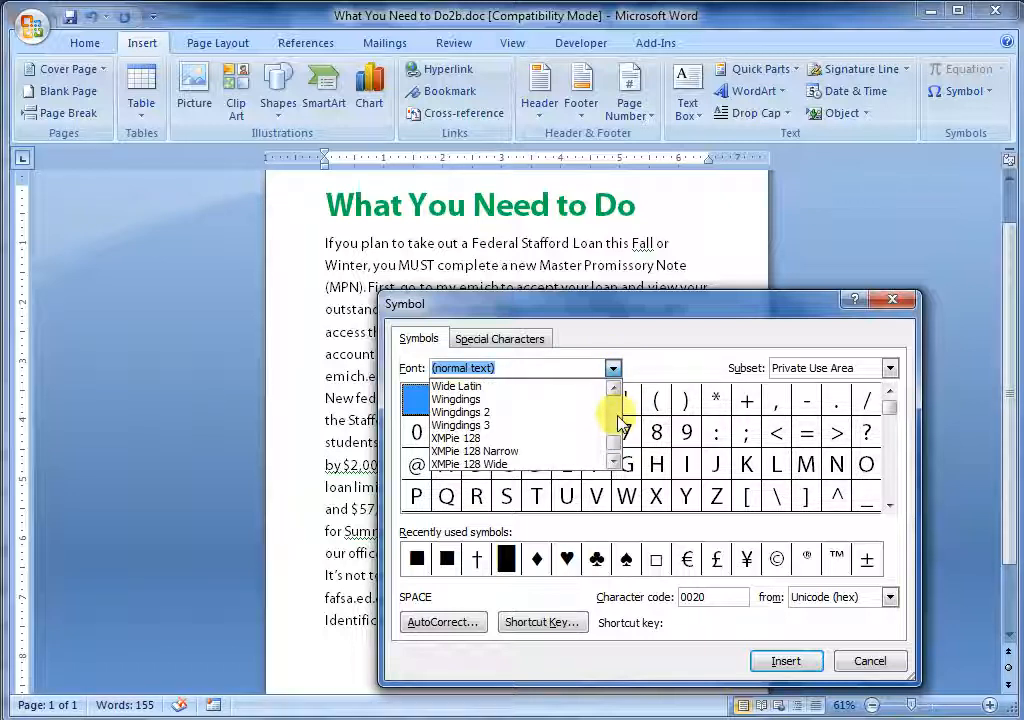
click(458, 400)
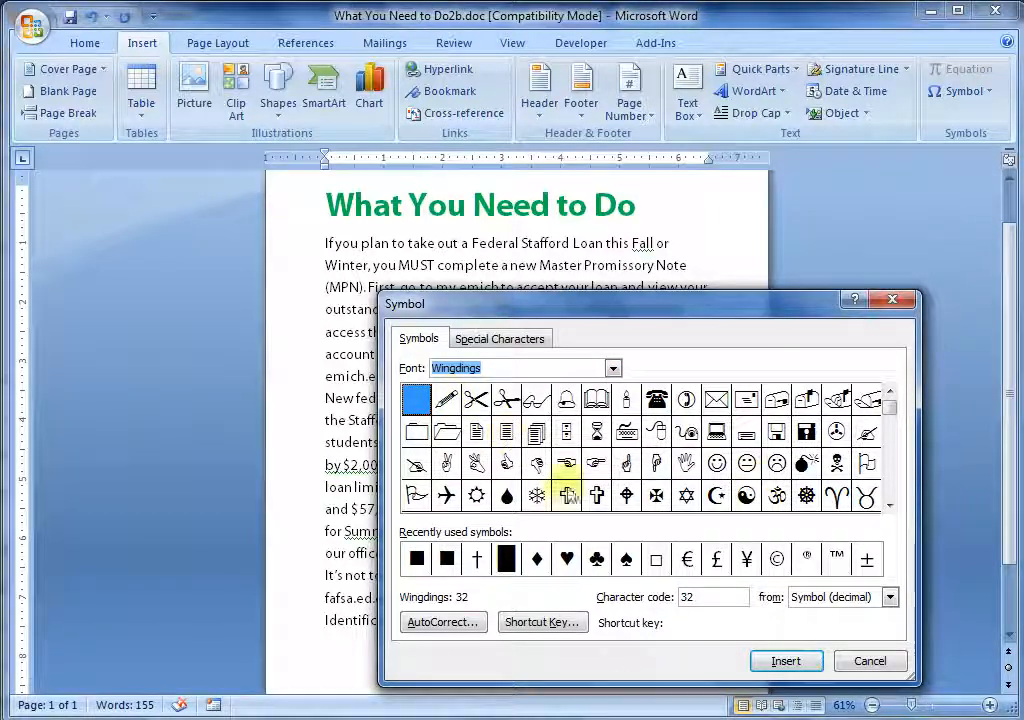
Step: Insert the solid square Wingdings symbol, character code 110, at the start of the first paragraph and close the Symbol dialog
click(890, 479)
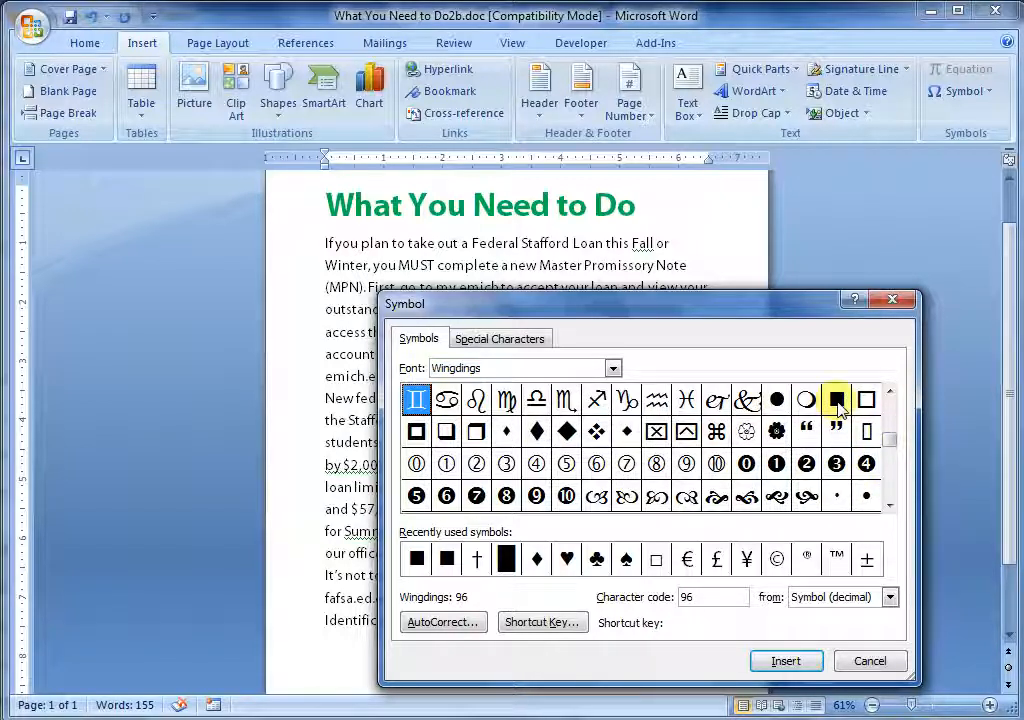
click(891, 479)
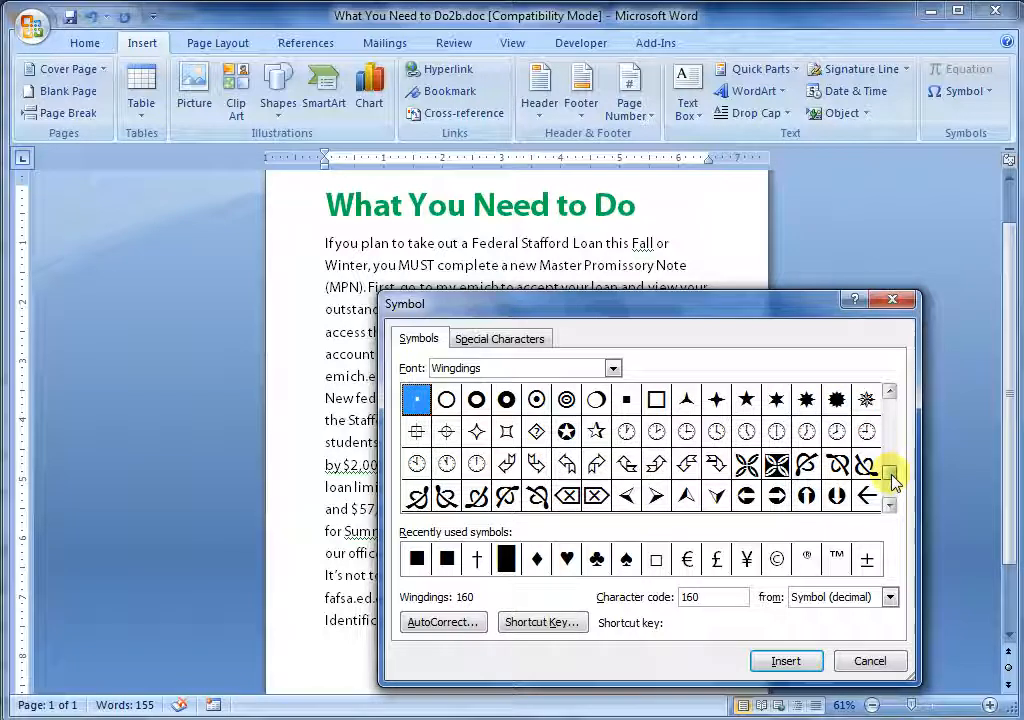
click(626, 399)
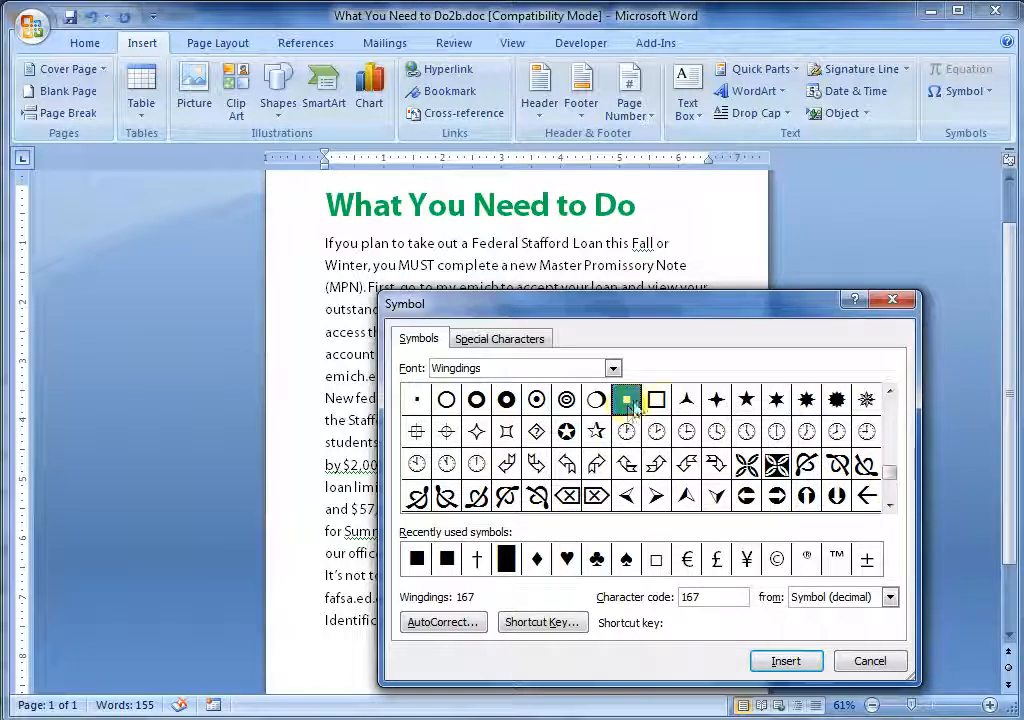
click(890, 412)
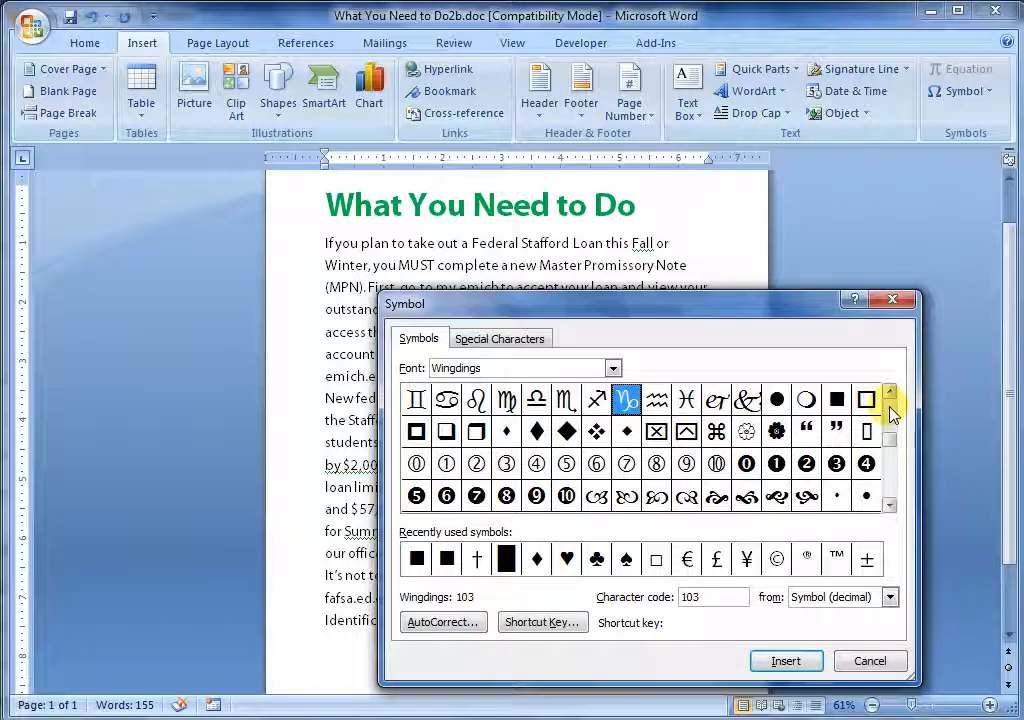
click(837, 400)
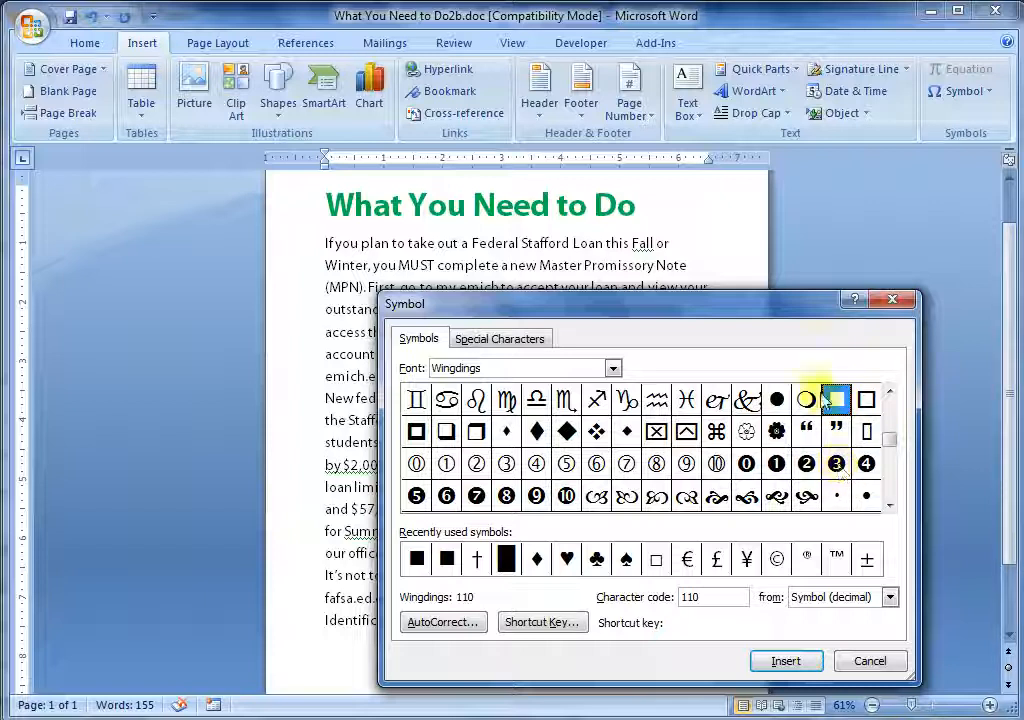
click(785, 661)
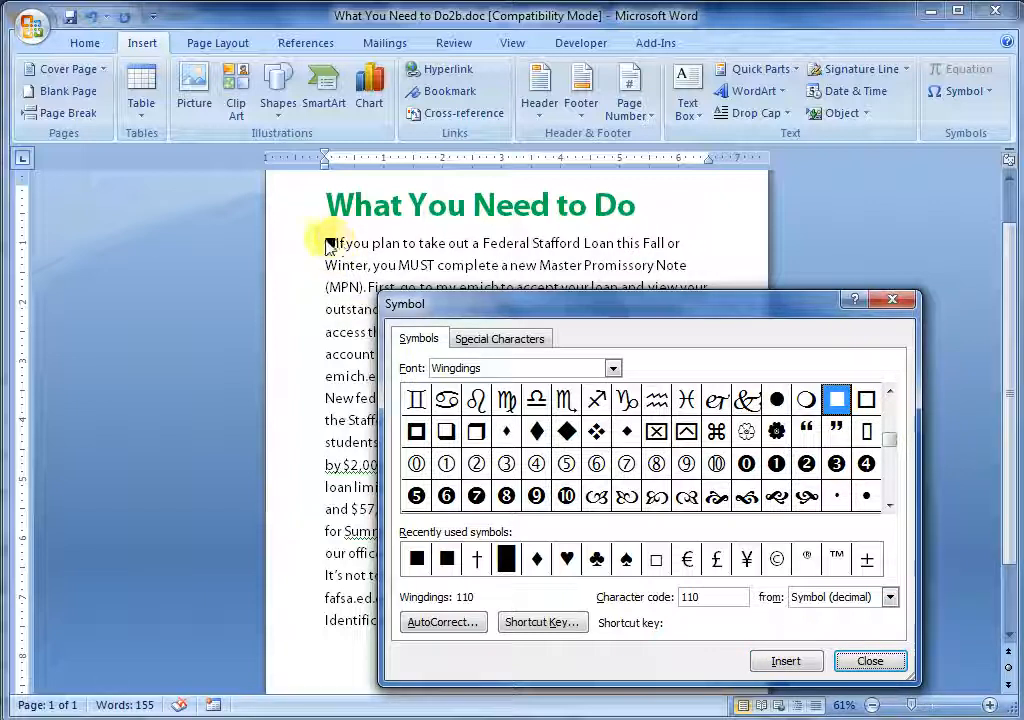
click(866, 660)
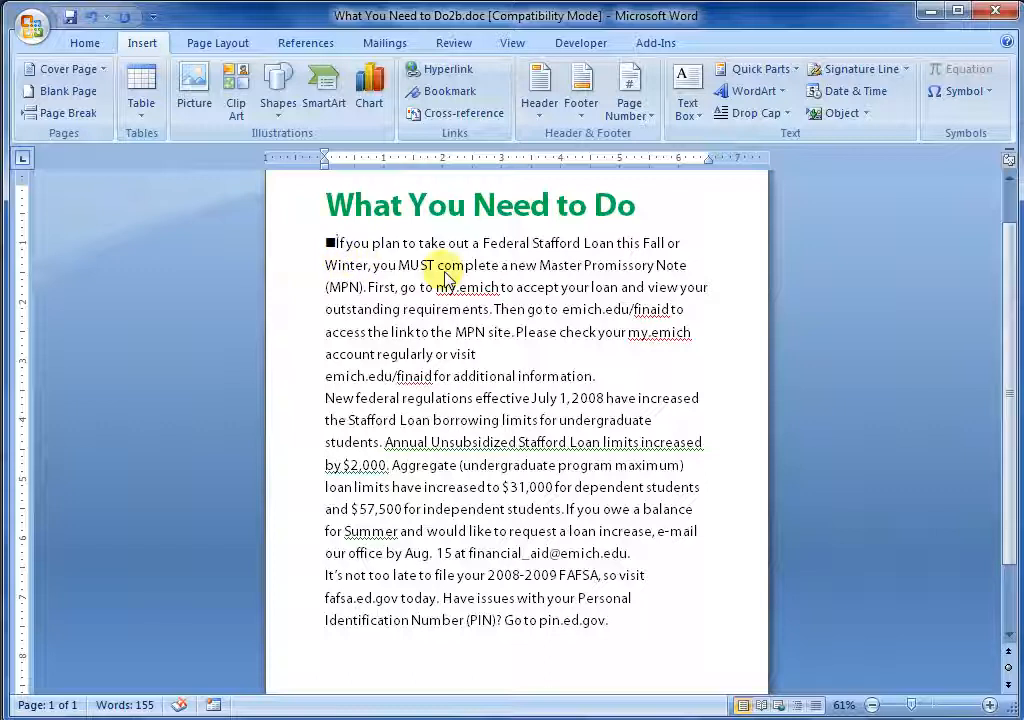
Step: Add a tab between the square symbol and the first paragraph's text, and colour the square standard green
key(Tab)
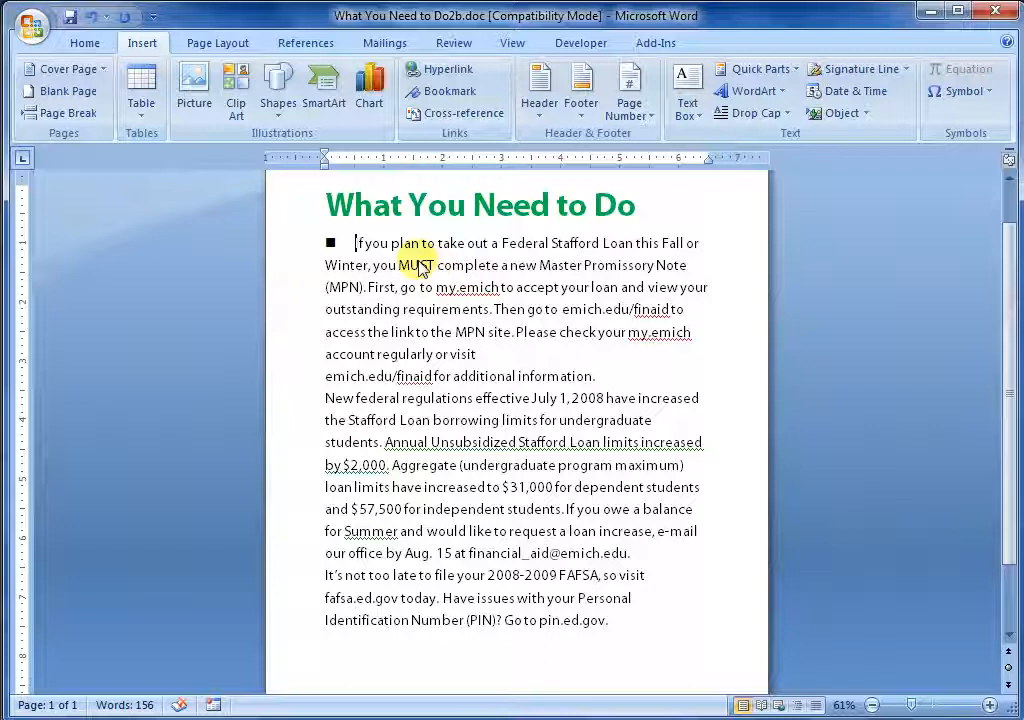
drag(355, 245, 327, 243)
click(84, 43)
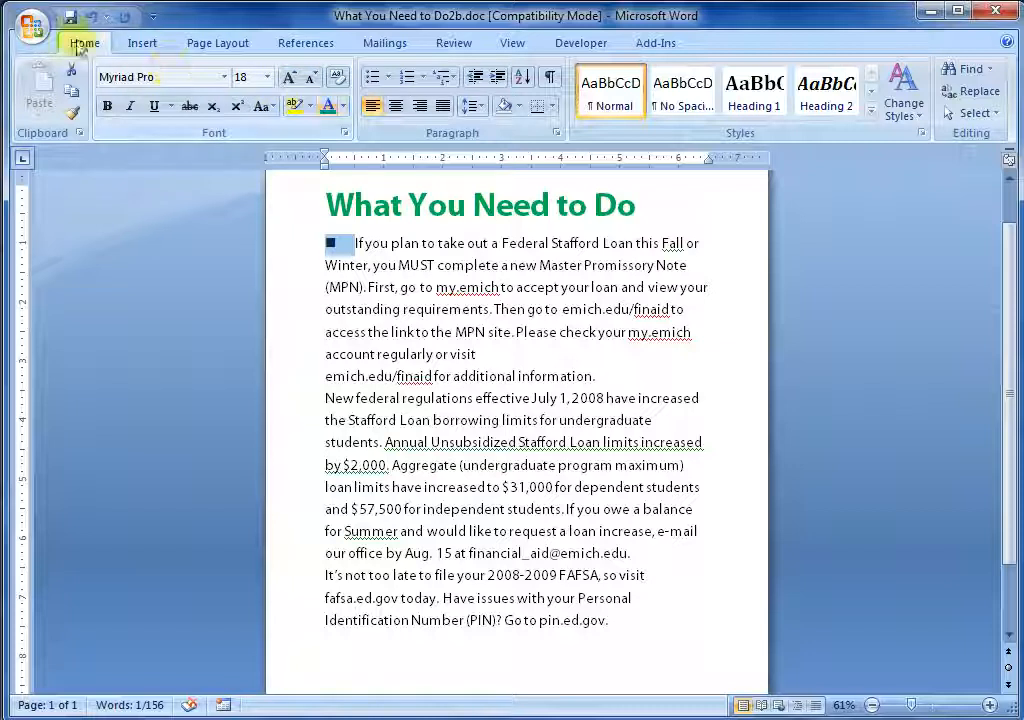
click(343, 106)
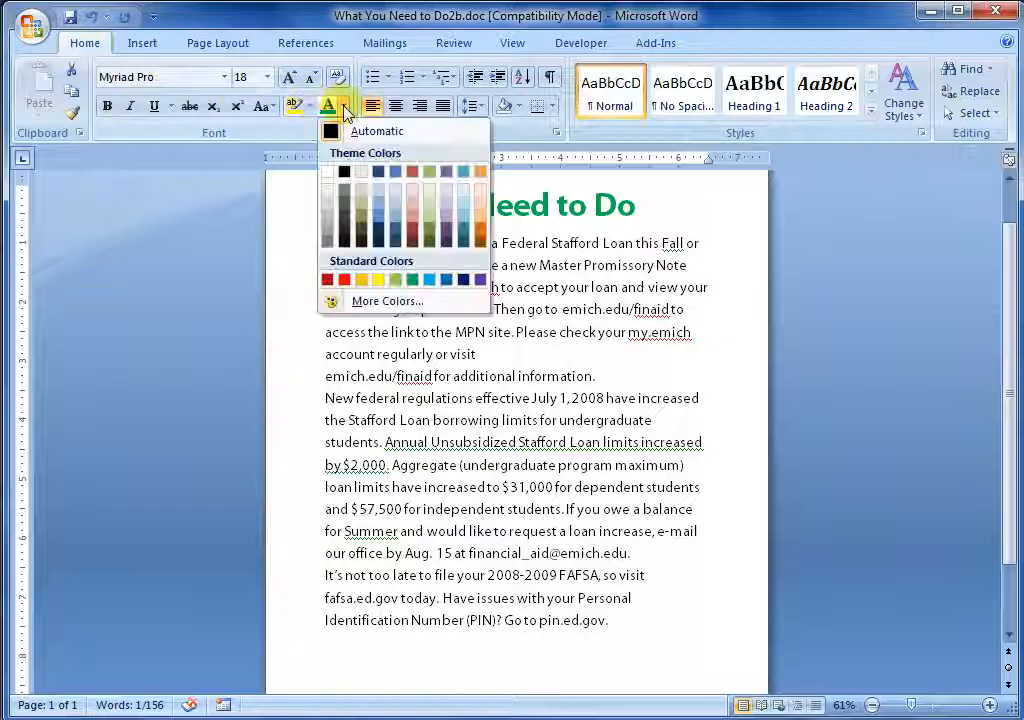
click(413, 280)
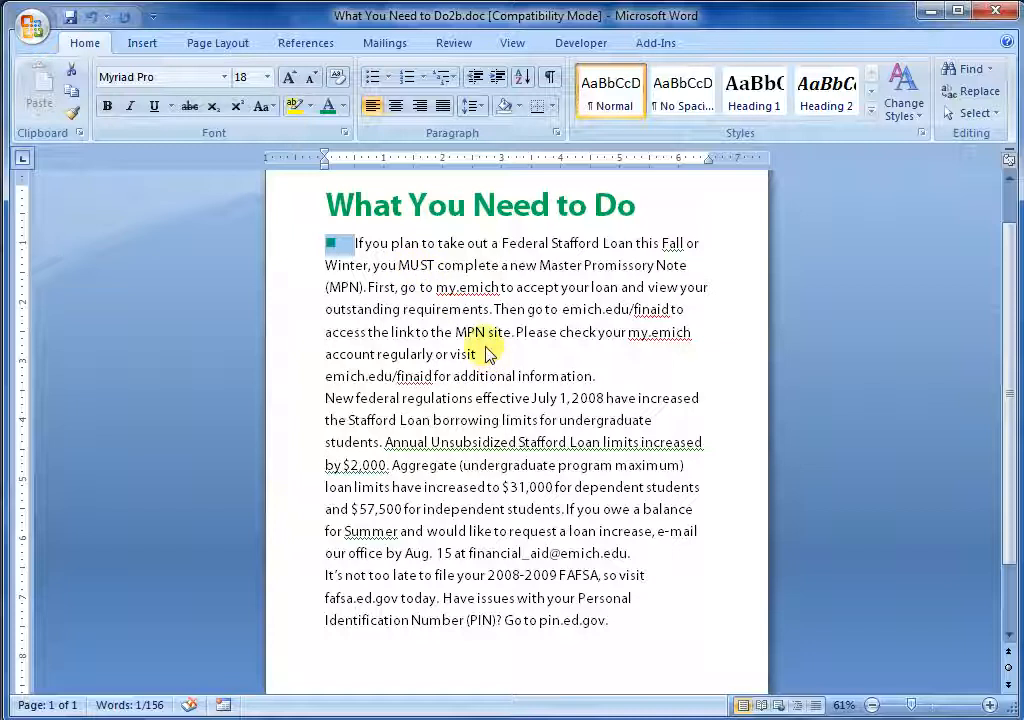
Step: Copy the green square and its tab from the first paragraph to the start of the "New federal regulations" and "It's not too late" paragraphs
right_click(343, 255)
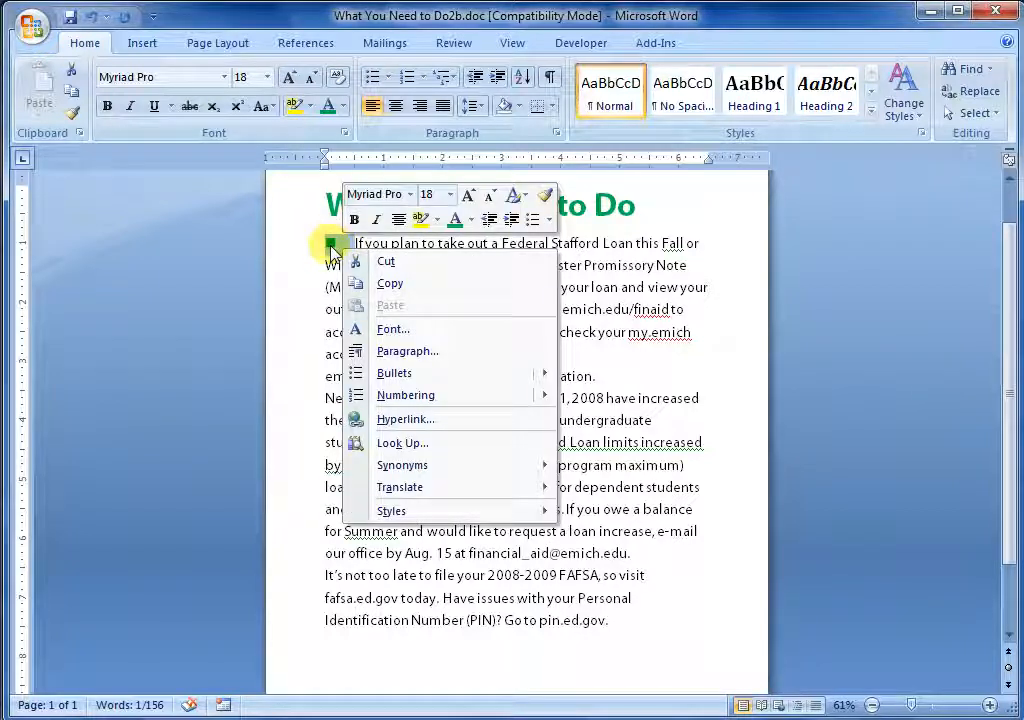
click(390, 284)
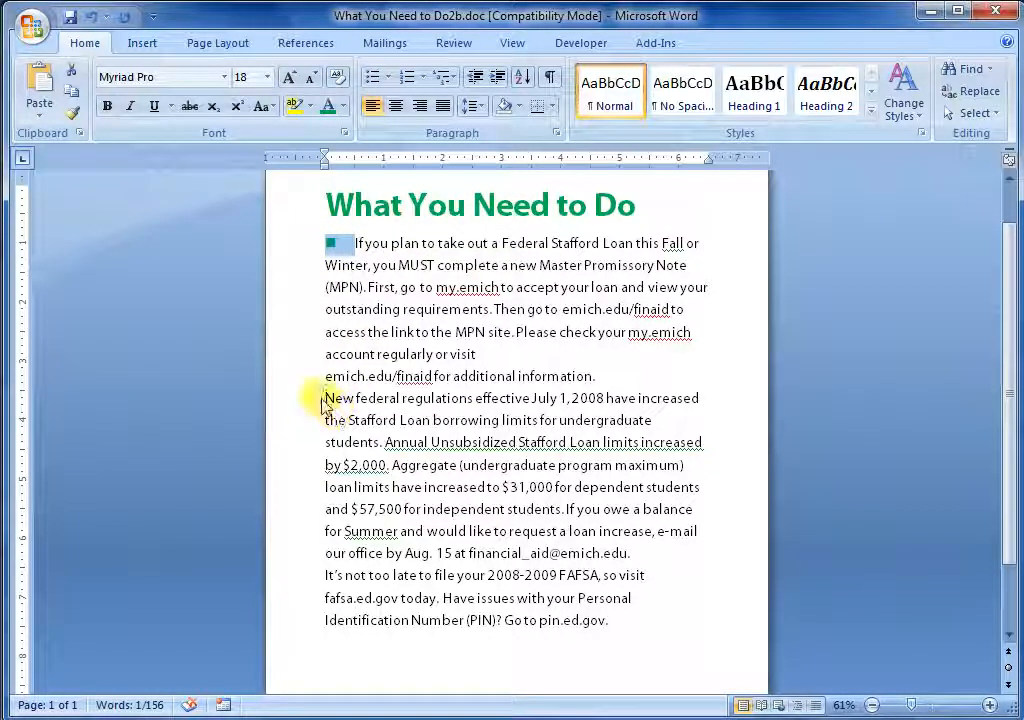
click(323, 400)
right_click(323, 400)
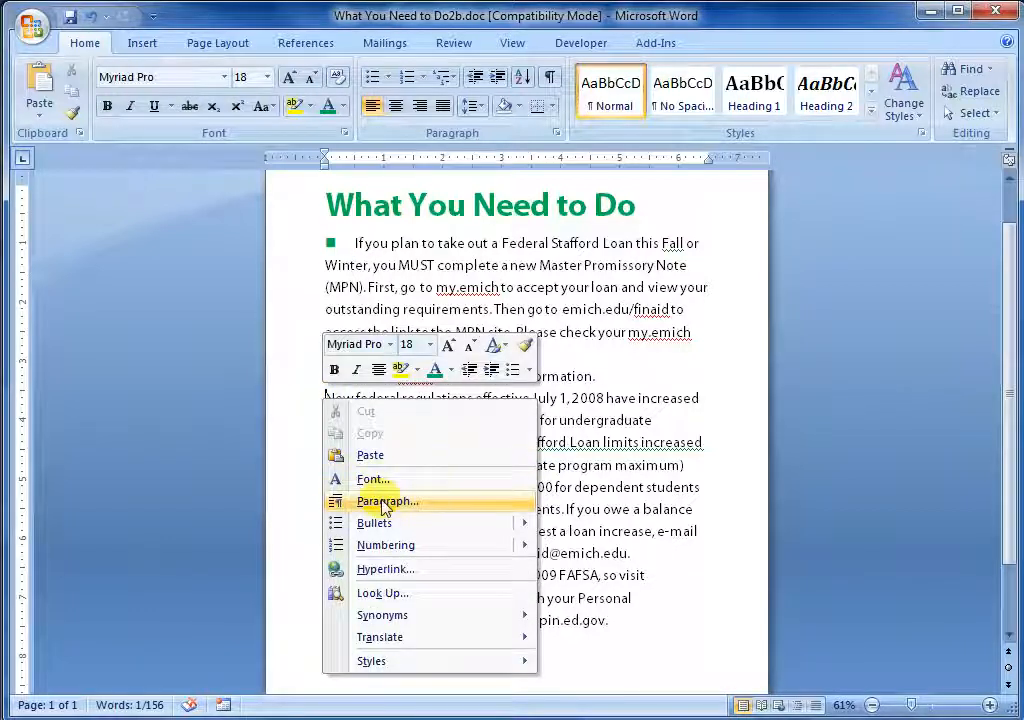
click(375, 456)
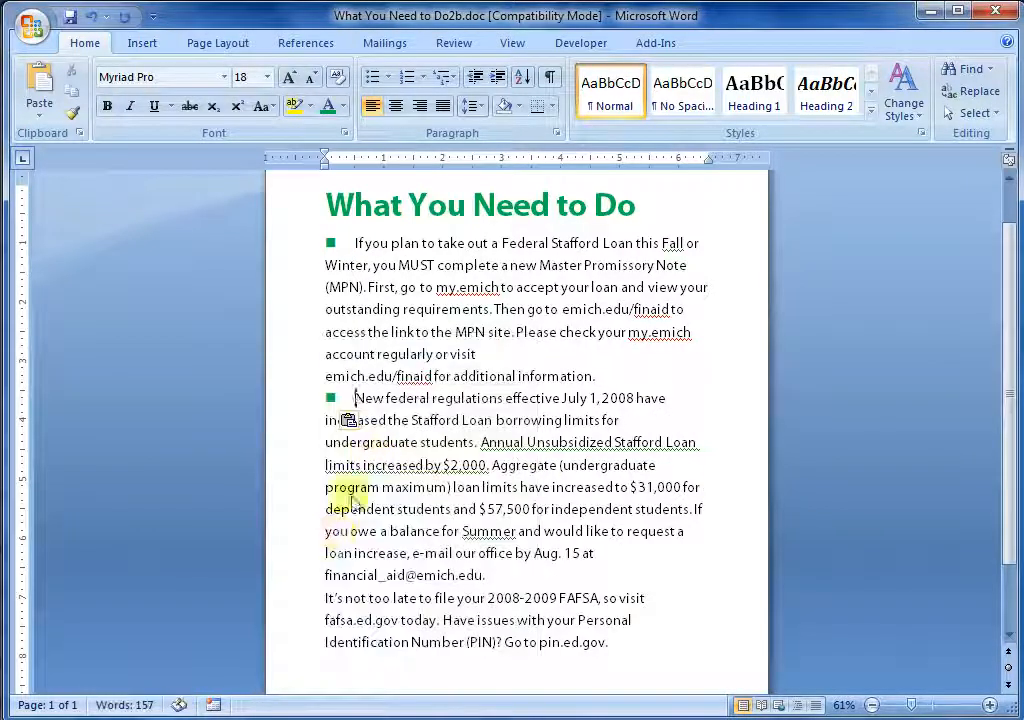
click(324, 598)
right_click(324, 598)
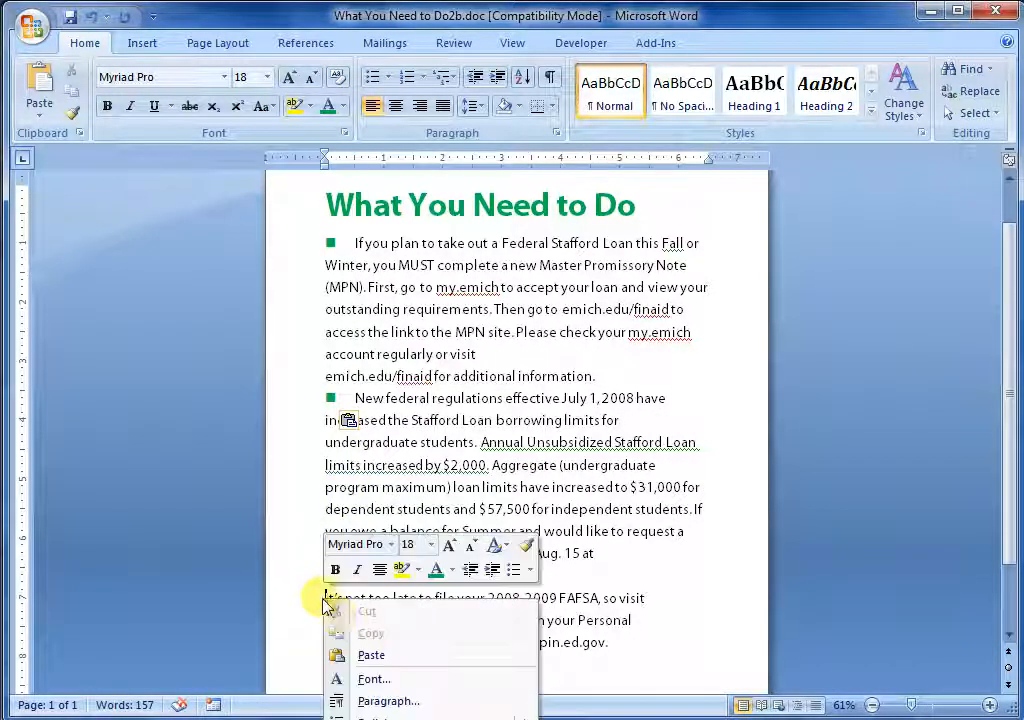
click(364, 656)
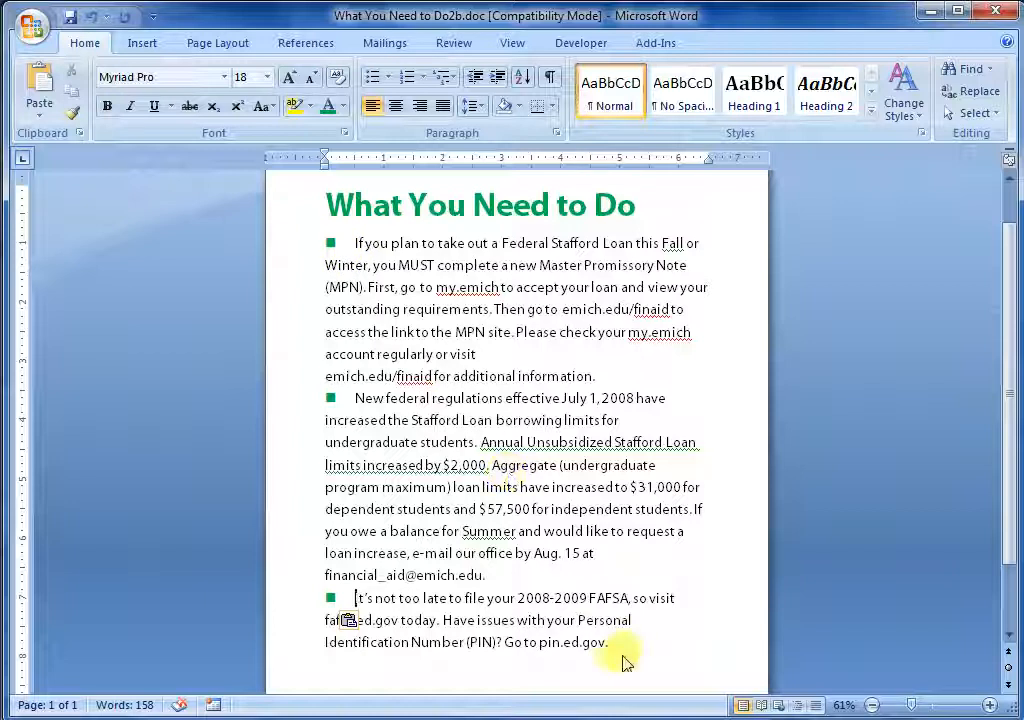
Step: Give all three square-marked paragraphs a hanging indent of about 0.3 inch and save the document
drag(612, 645, 312, 248)
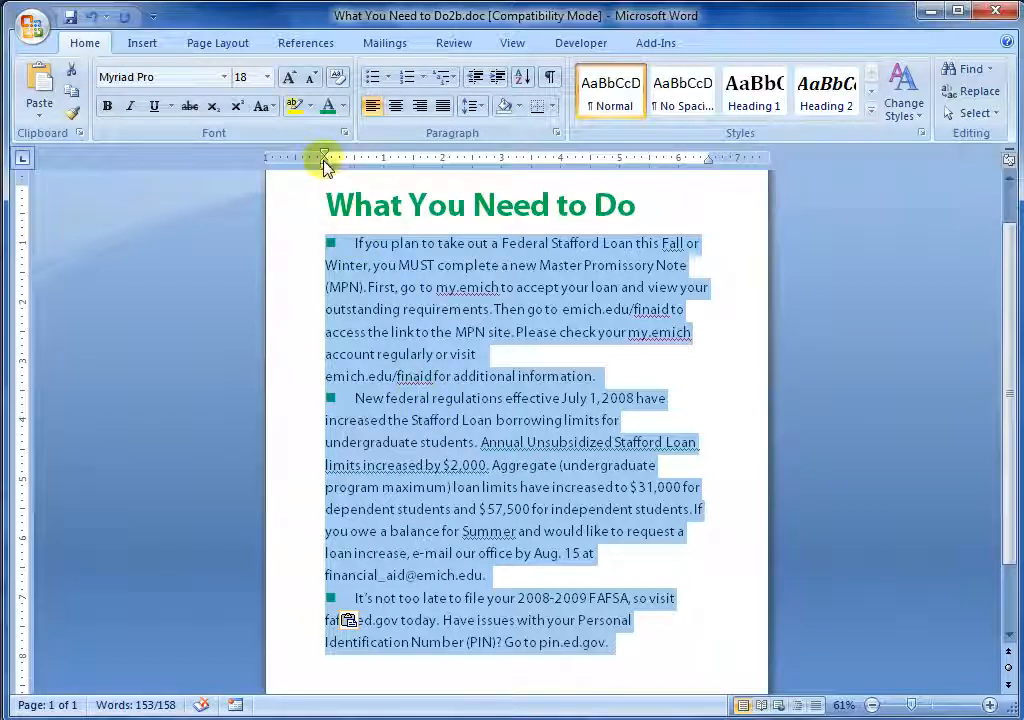
mouse_move(325, 165)
mouse_down()
mouse_move(352, 165)
mouse_move(342, 164)
mouse_up()
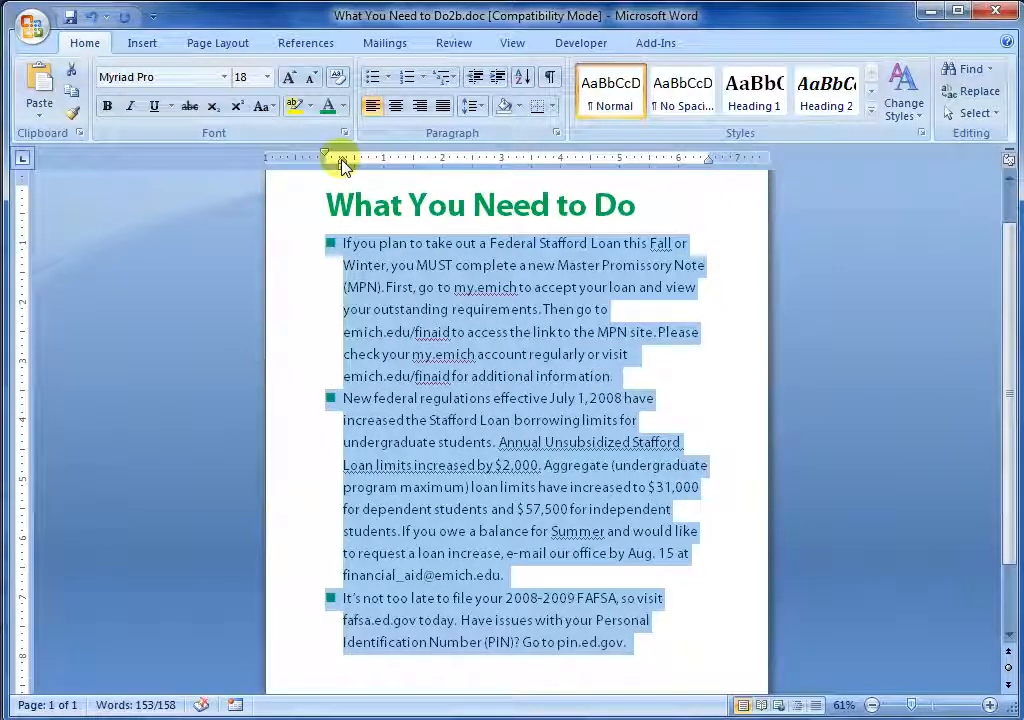
click(703, 659)
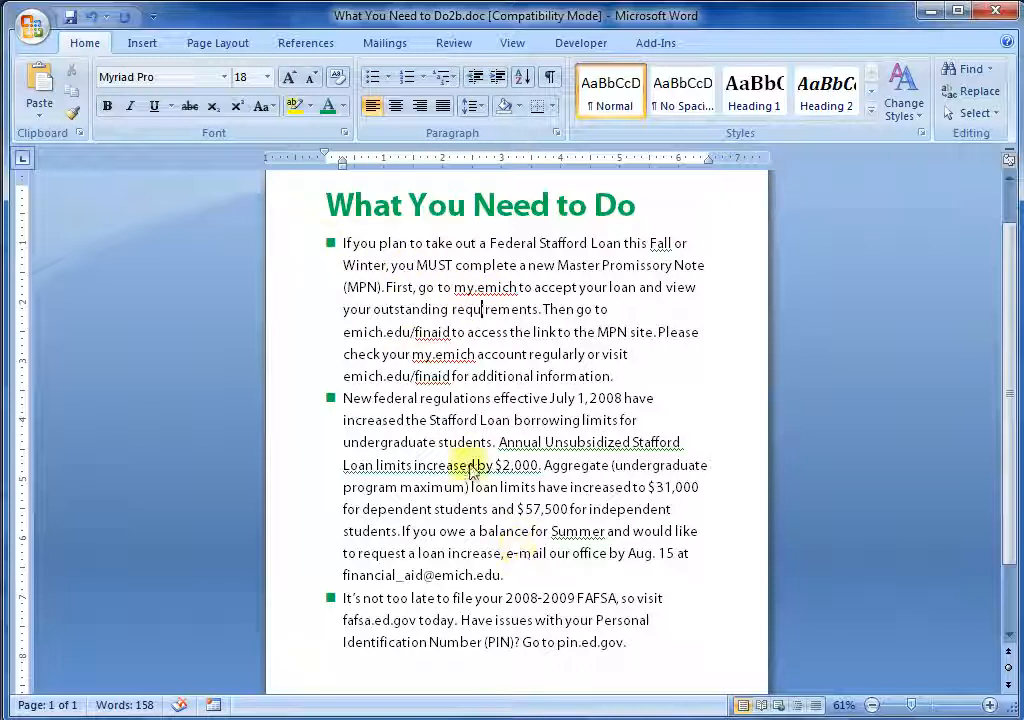
click(72, 22)
Step: Switch to the Ticket Wizard in Firefox and upload What You Need to Do2b.doc from the temp folder as the Panel 3 text area file
click(931, 10)
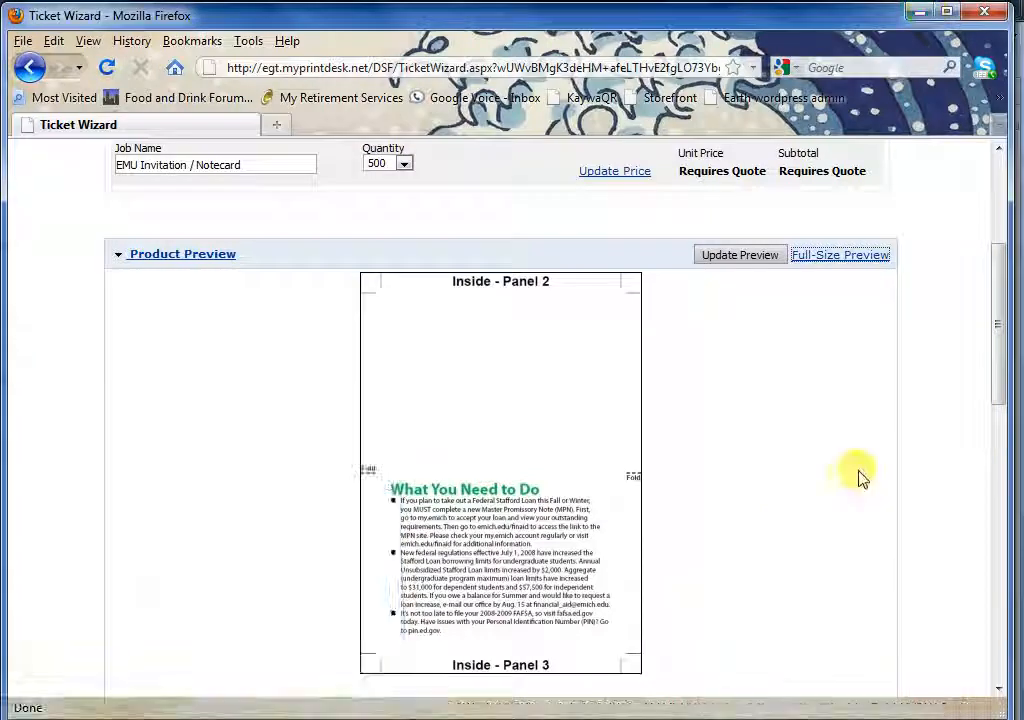
click(999, 567)
click(404, 403)
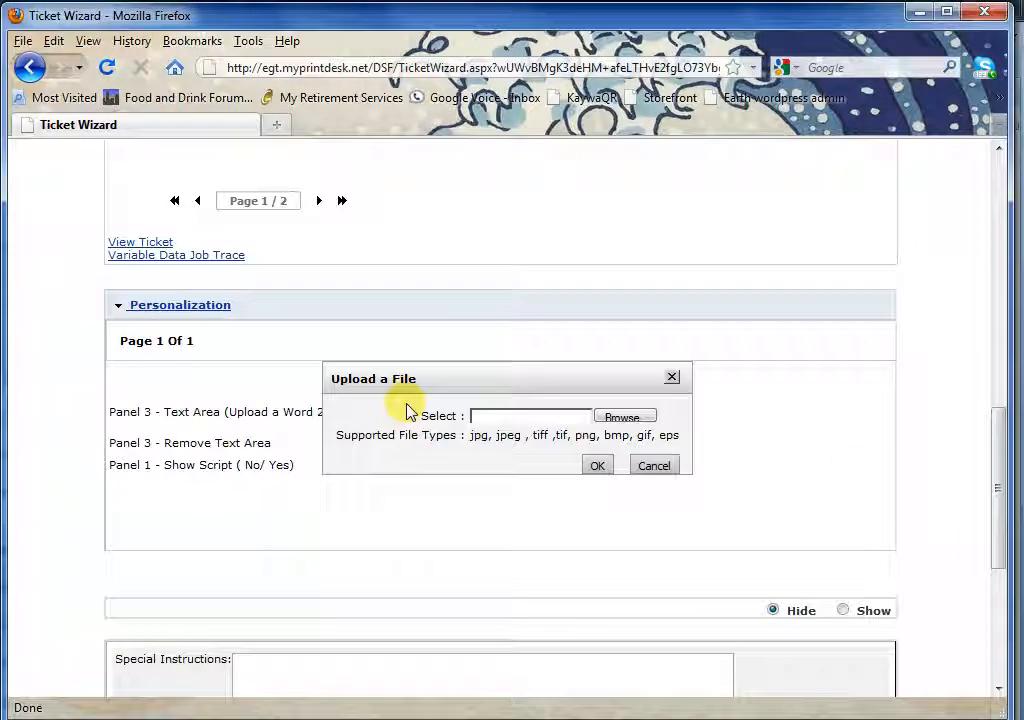
click(643, 425)
scroll(343, 361, up, 4)
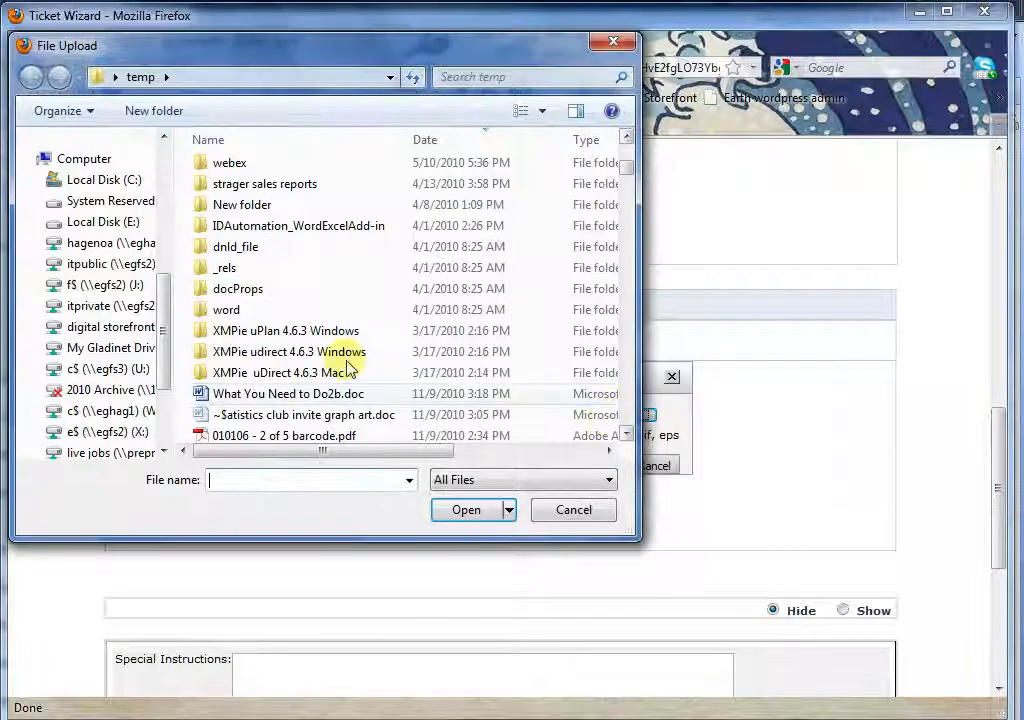
click(284, 396)
click(462, 510)
click(594, 465)
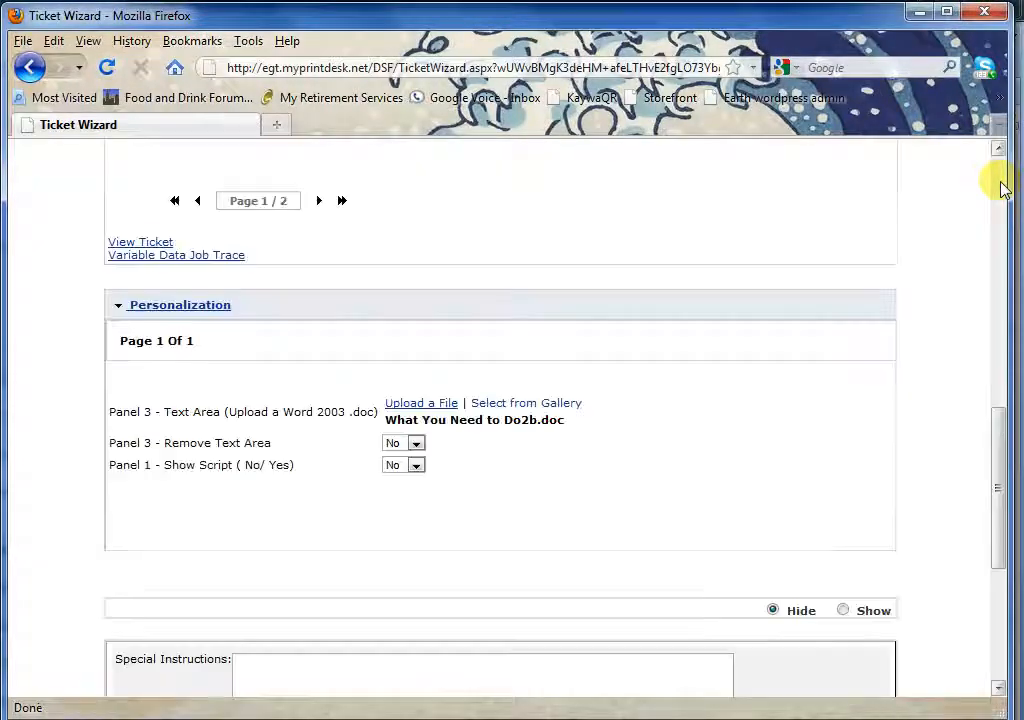
Step: Update the product preview and open the full-size preview PDF in Adobe Acrobat 9.0
scroll(976, 210, up, 8)
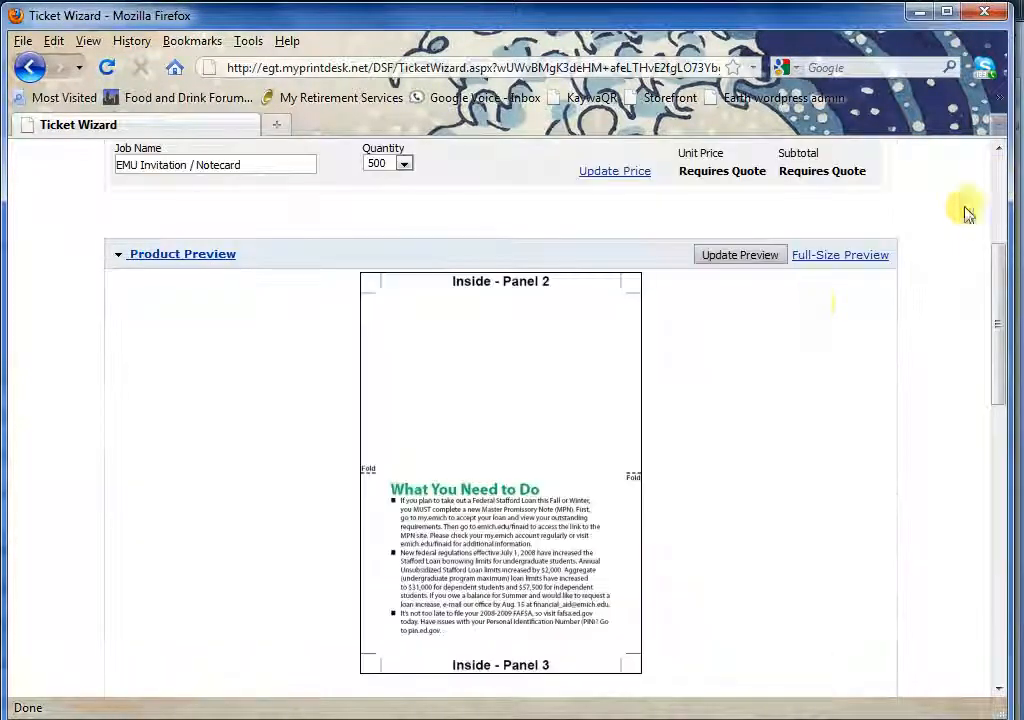
click(741, 256)
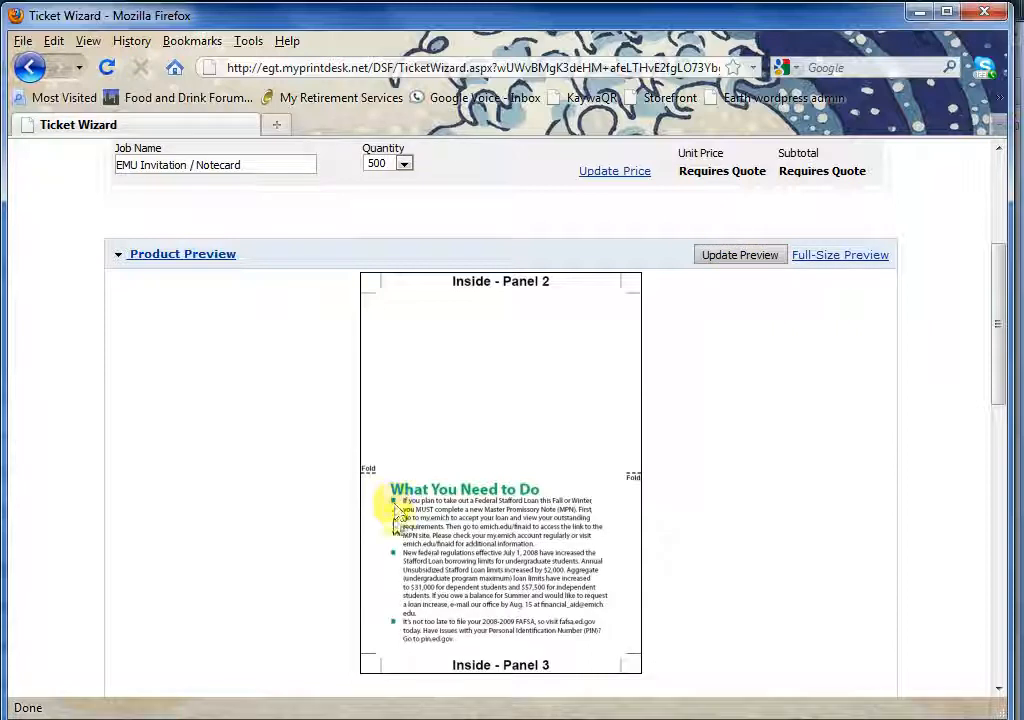
click(838, 256)
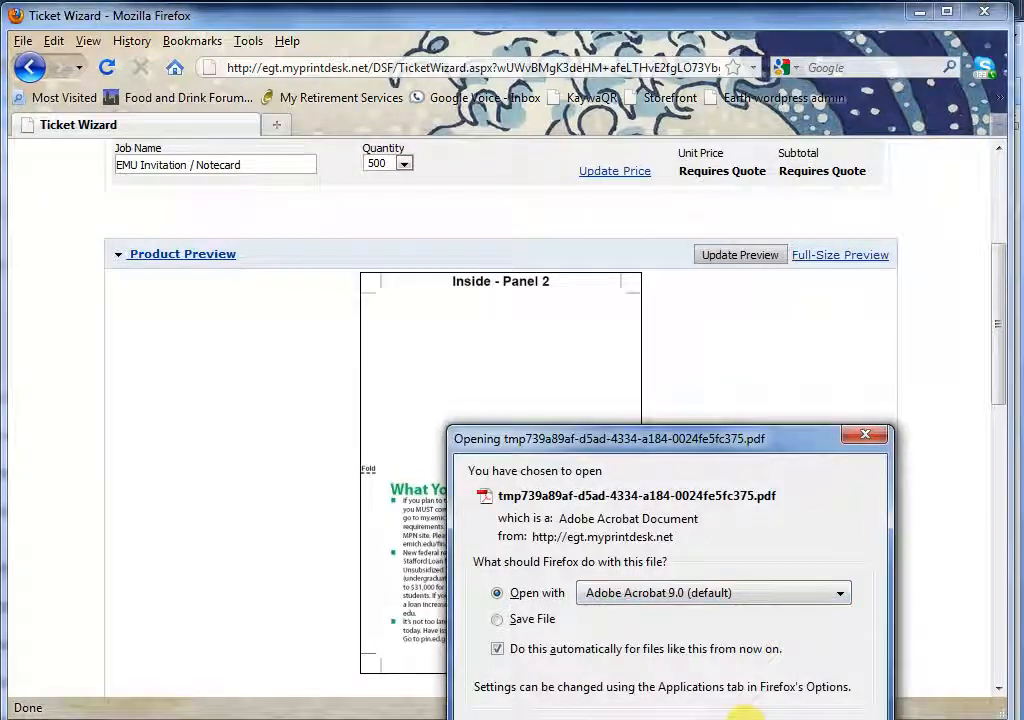
click(745, 712)
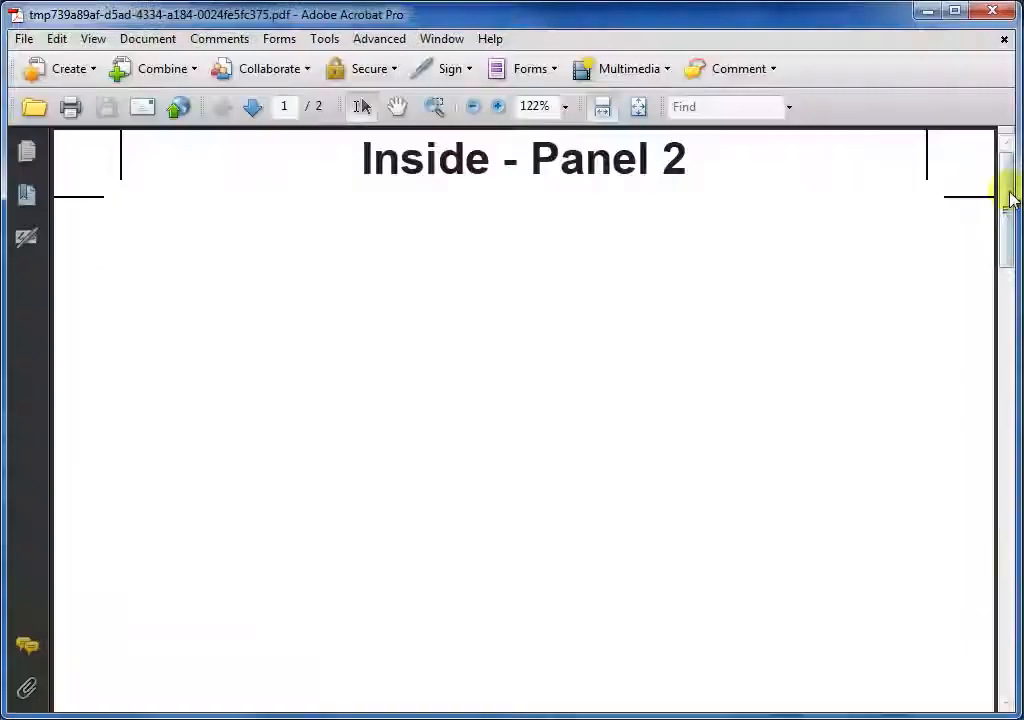
Step: Examine the bullets and the line breaks around the web and e-mail addresses in the PDF's Panel 3 text, and close the PDF
drag(1012, 207, 980, 323)
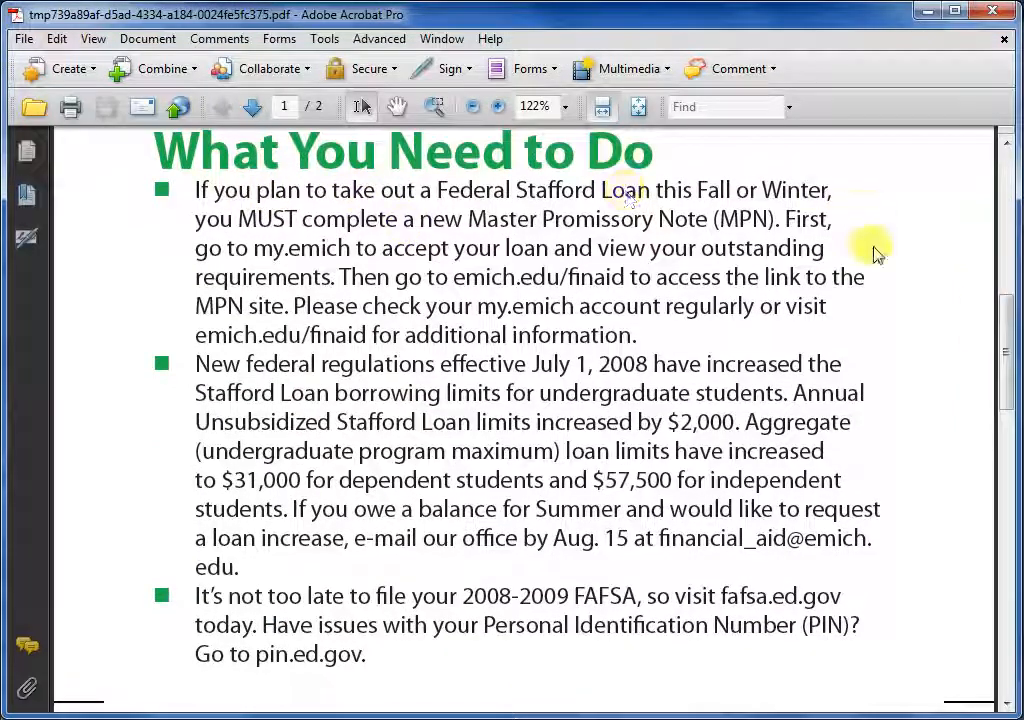
drag(197, 336, 375, 345)
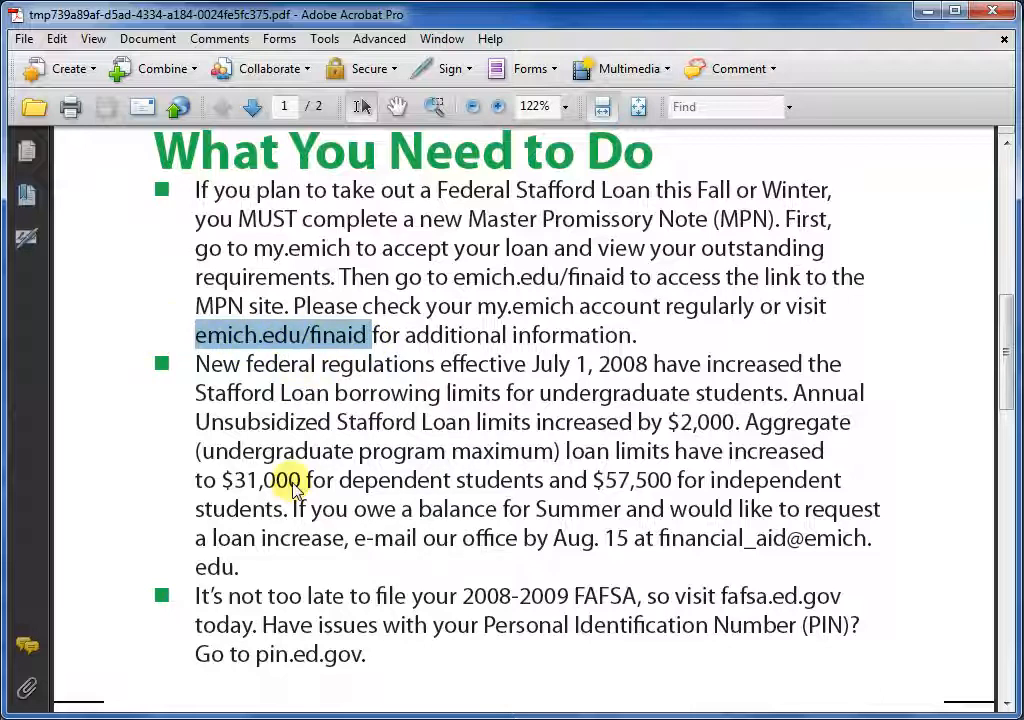
drag(663, 540, 705, 566)
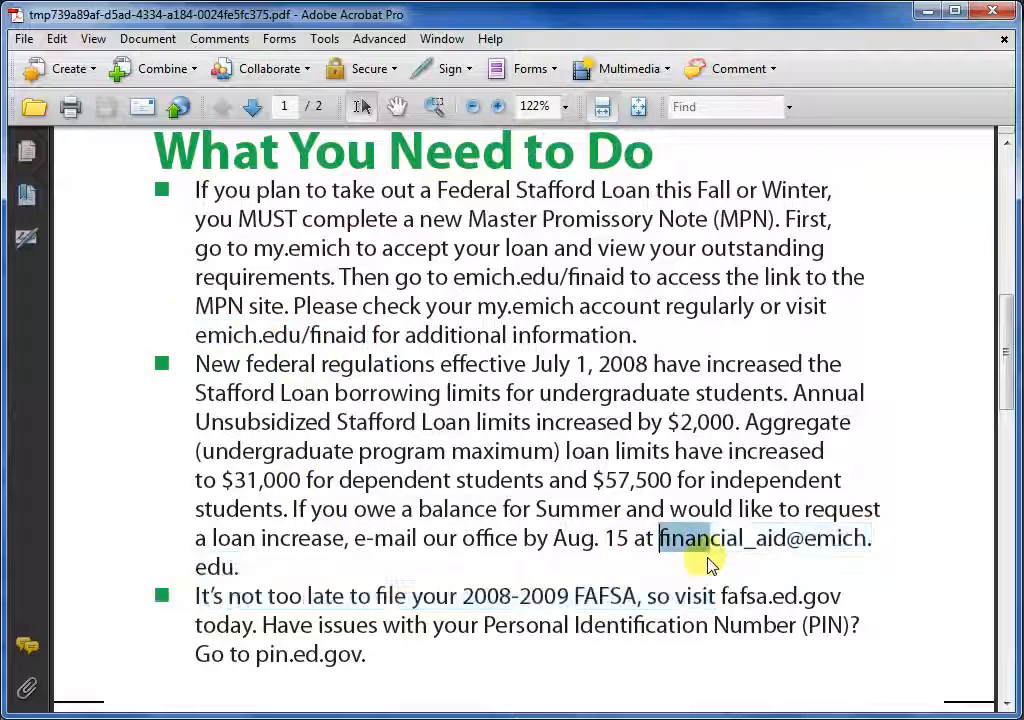
click(657, 545)
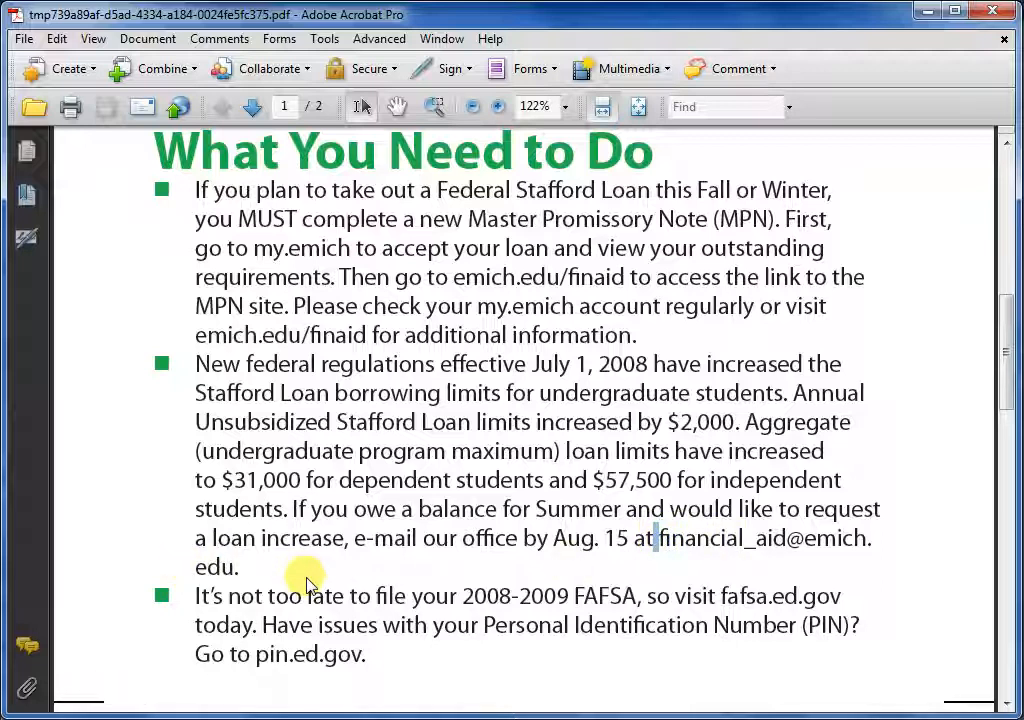
click(992, 11)
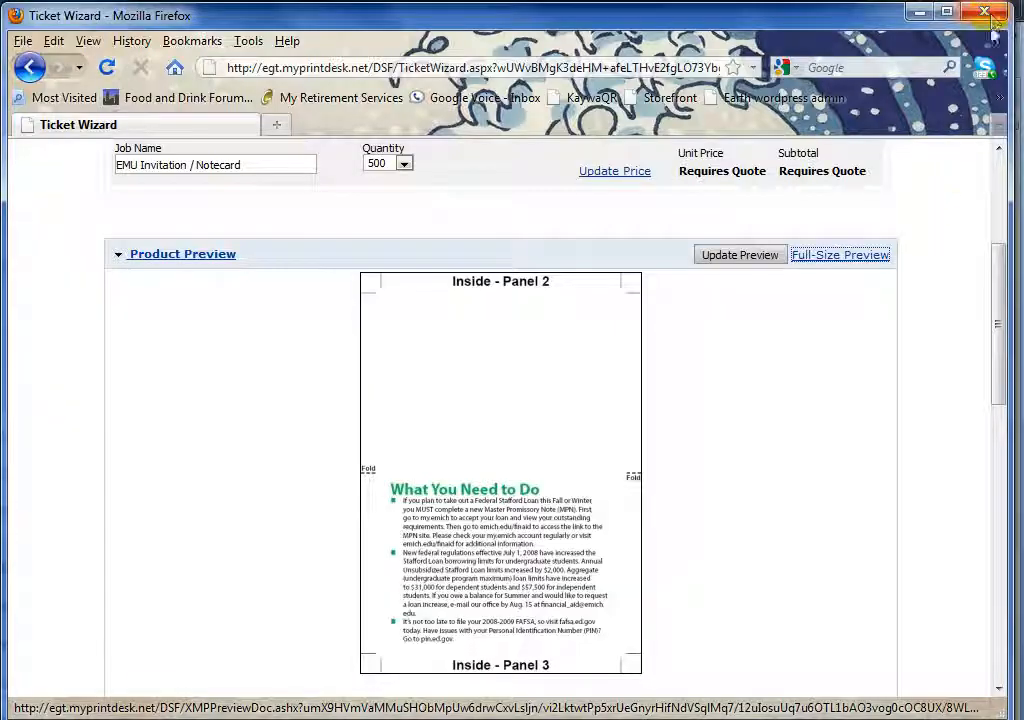